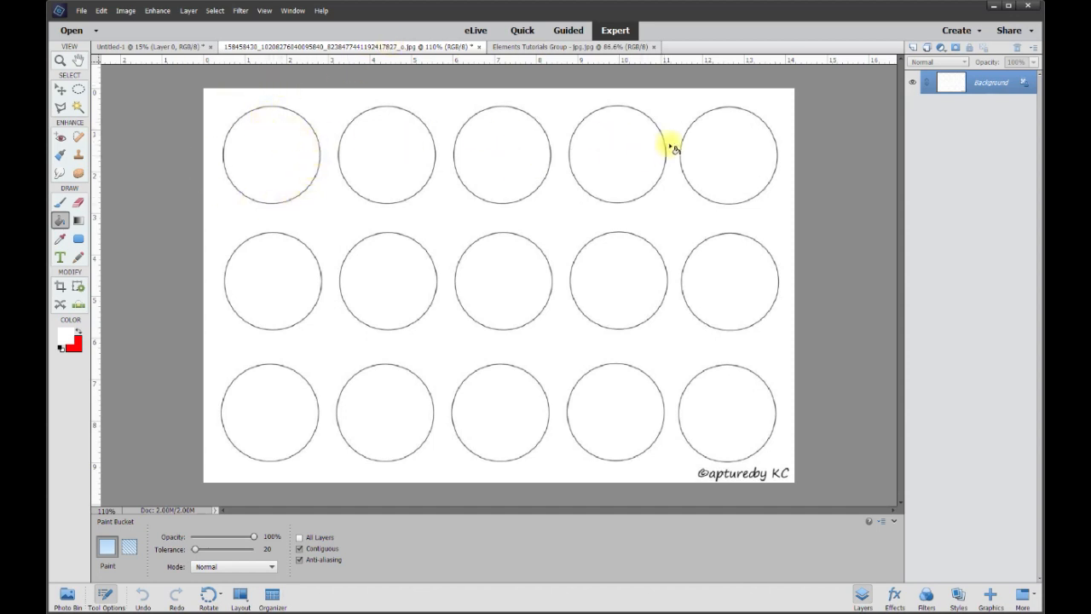
# Step: Switch to the blank Untitled-1 document and activate the Elliptical Marquee tool
pyautogui.click(59, 89)
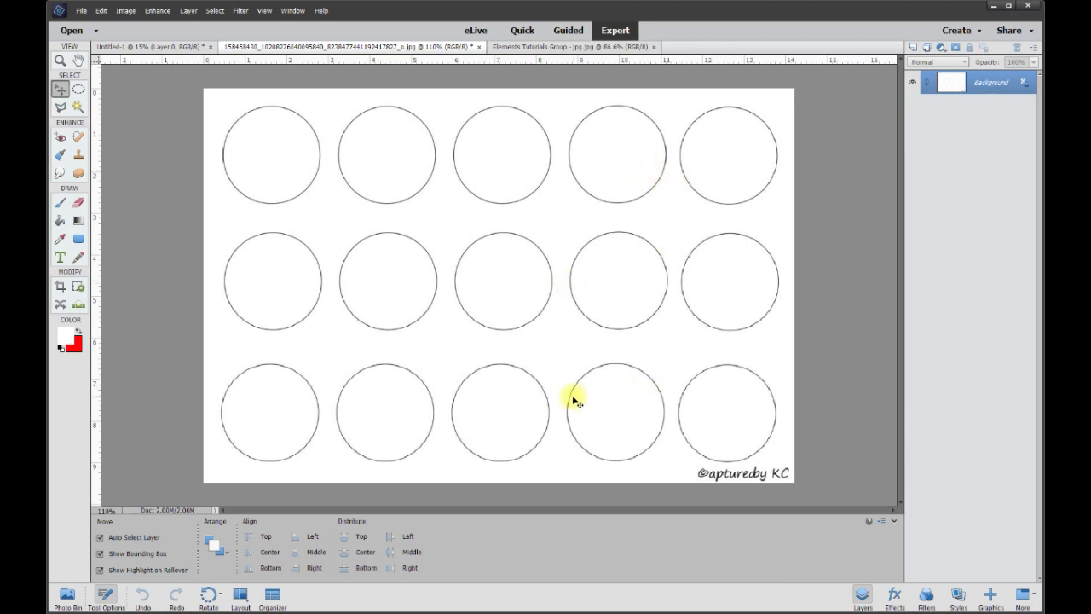
pyautogui.click(167, 49)
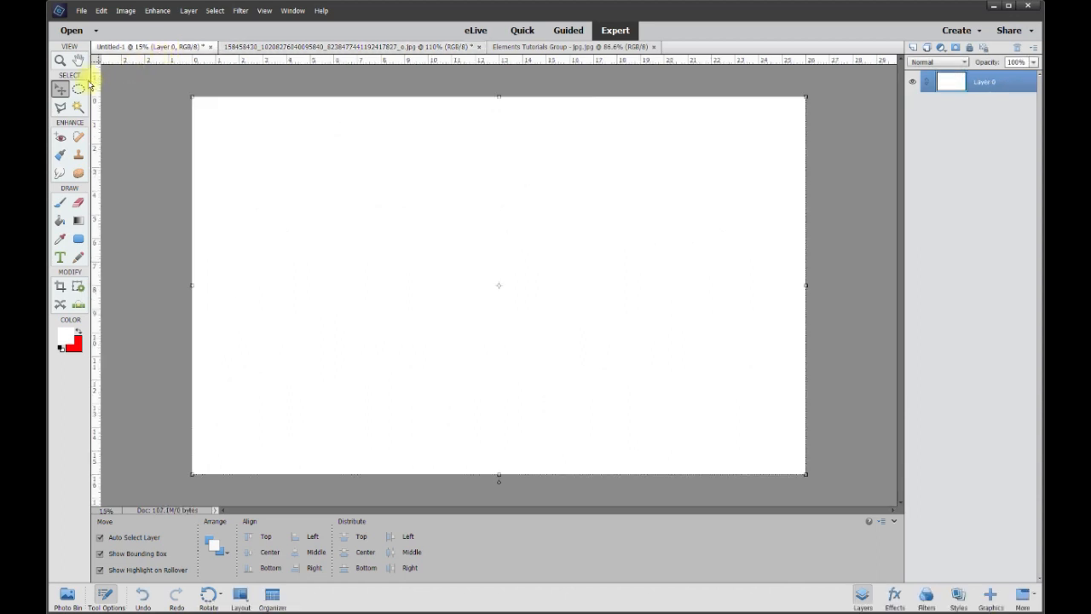
pyautogui.click(81, 89)
# Step: Draw a trial elliptical selection about 7 by 12 inches on the blank canvas and deselect it
pyautogui.moveTo(204, 105); pyautogui.dragTo(375, 395)
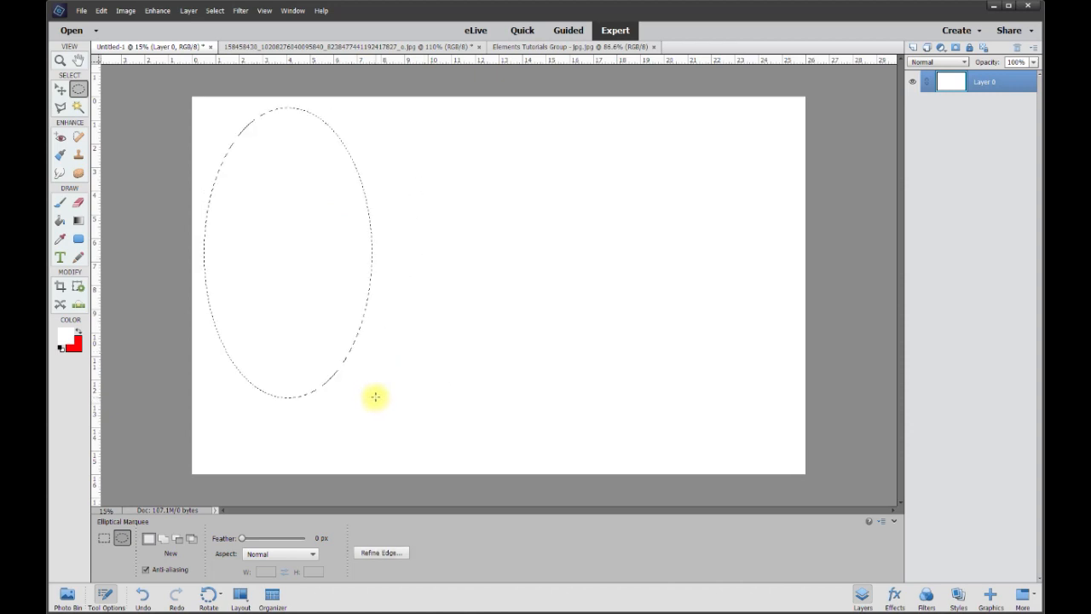
pyautogui.click(378, 290)
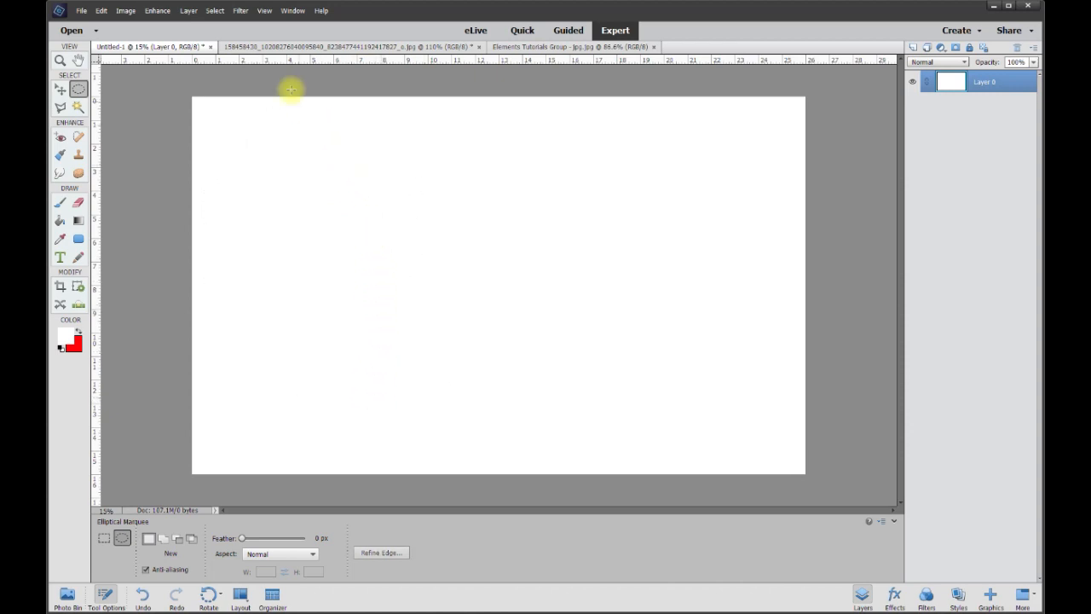
# Step: Show the grid over the Untitled-1 canvas and enable snapping to the grid
pyautogui.click(266, 12)
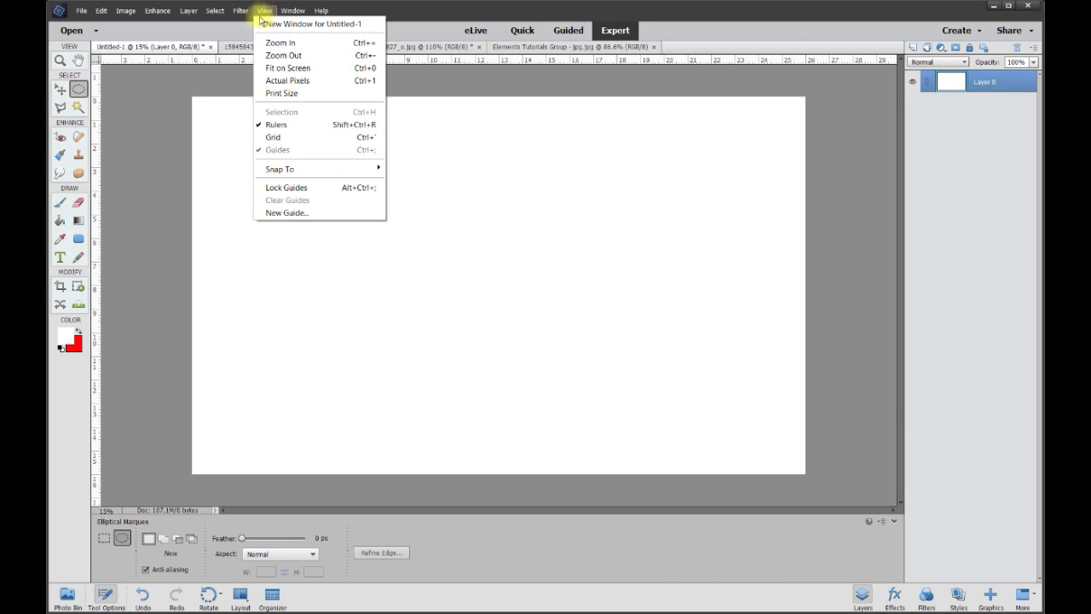
pyautogui.click(272, 141)
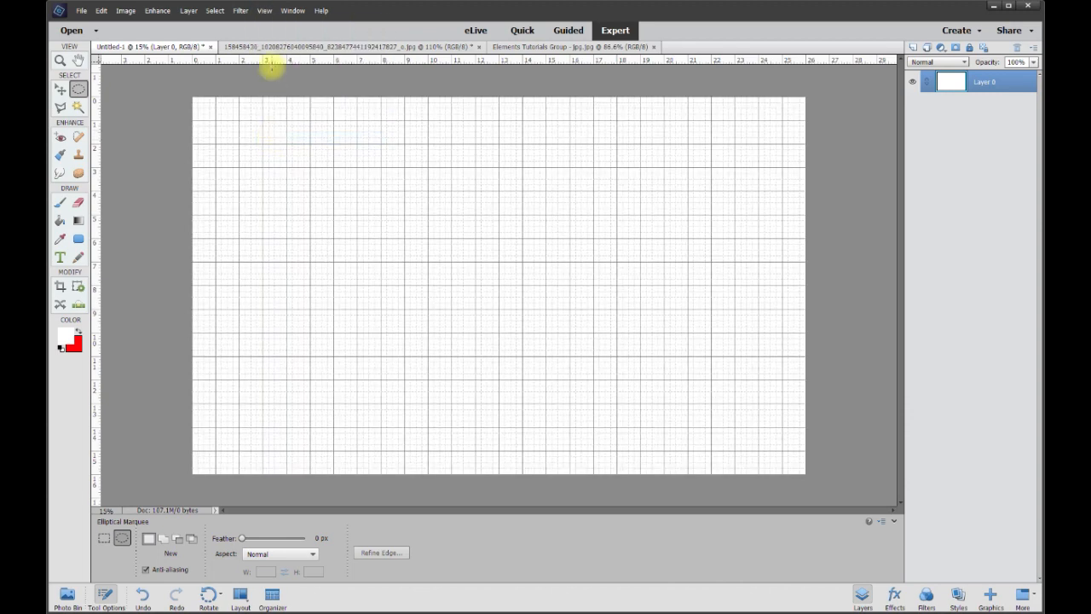
pyautogui.click(266, 11)
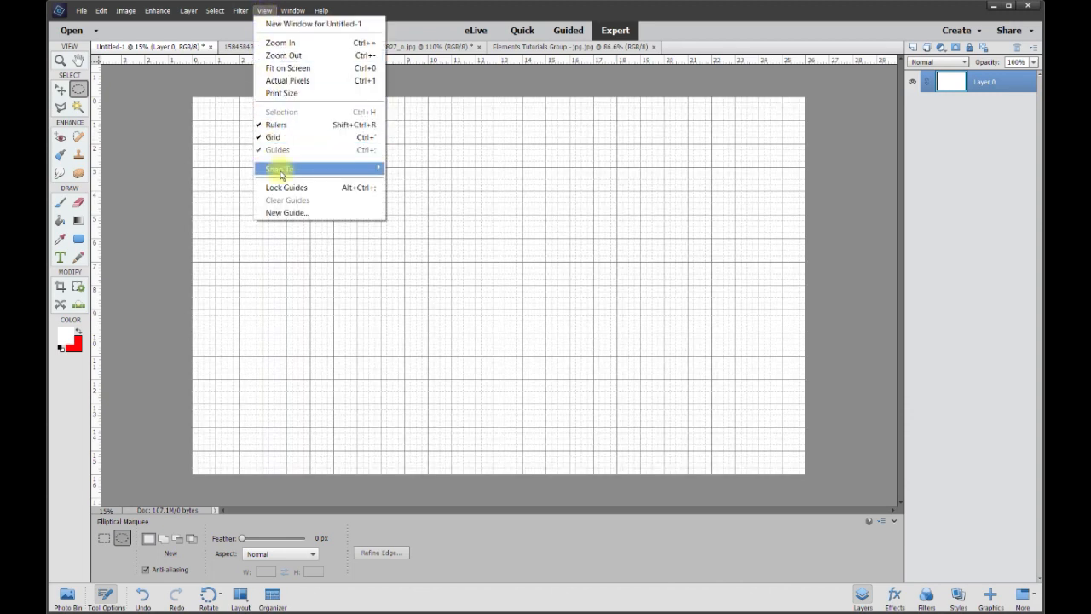
pyautogui.moveTo(281, 169)
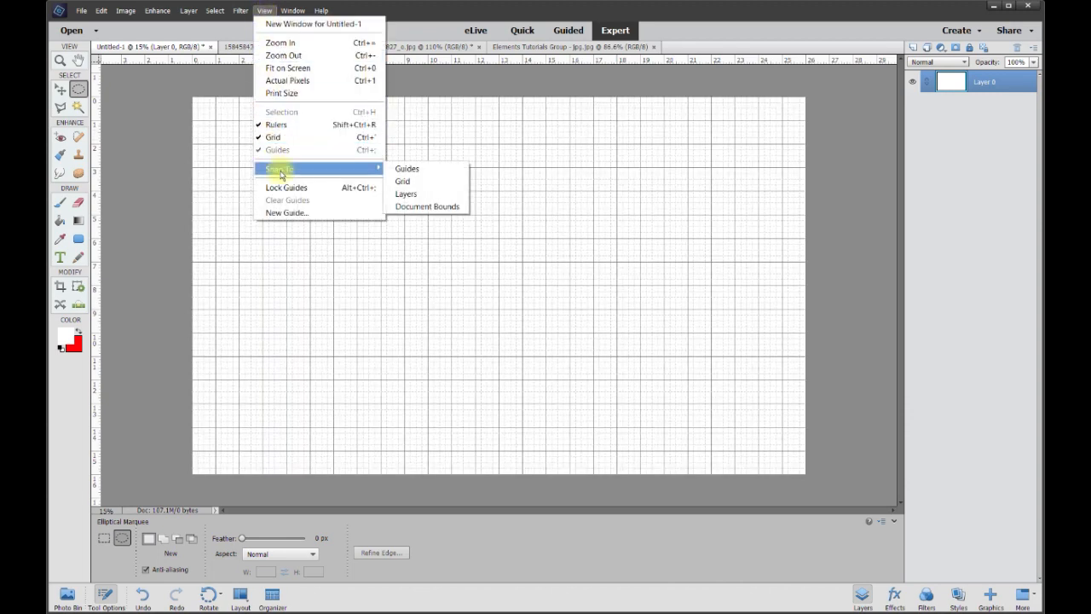
pyautogui.click(408, 186)
# Step: Try a snapped elliptical selection about 6 inches across from the canvas's top-left corner and deselect it
pyautogui.moveTo(192, 98); pyautogui.dragTo(332, 244)
pyautogui.click(330, 240)
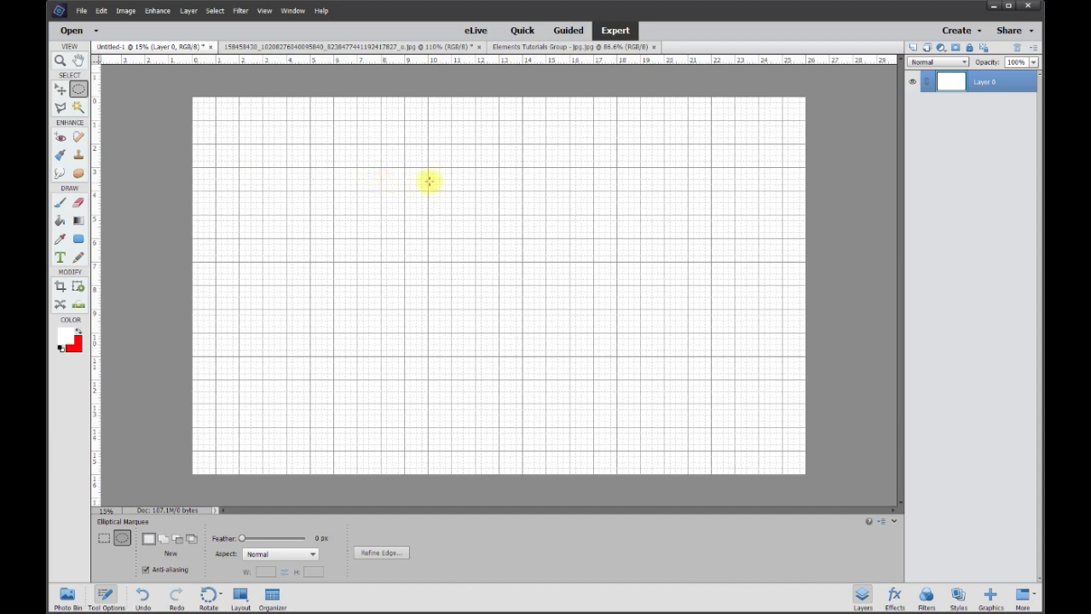
# Step: Set the grid preferences to a gridline every 3 inches
pyautogui.click(99, 10)
pyautogui.moveTo(124, 256)
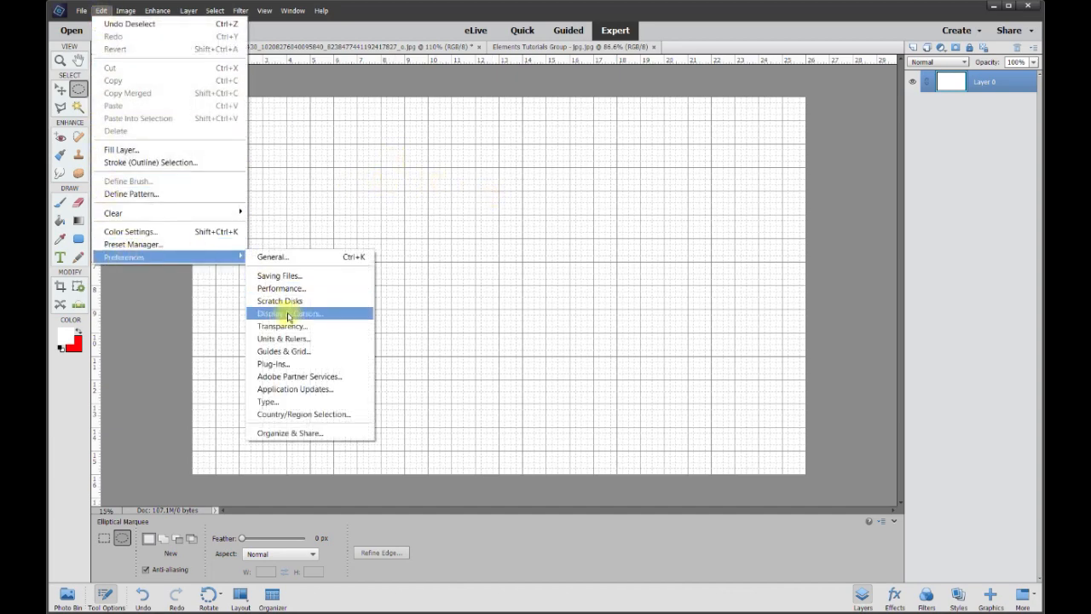
pyautogui.click(290, 352)
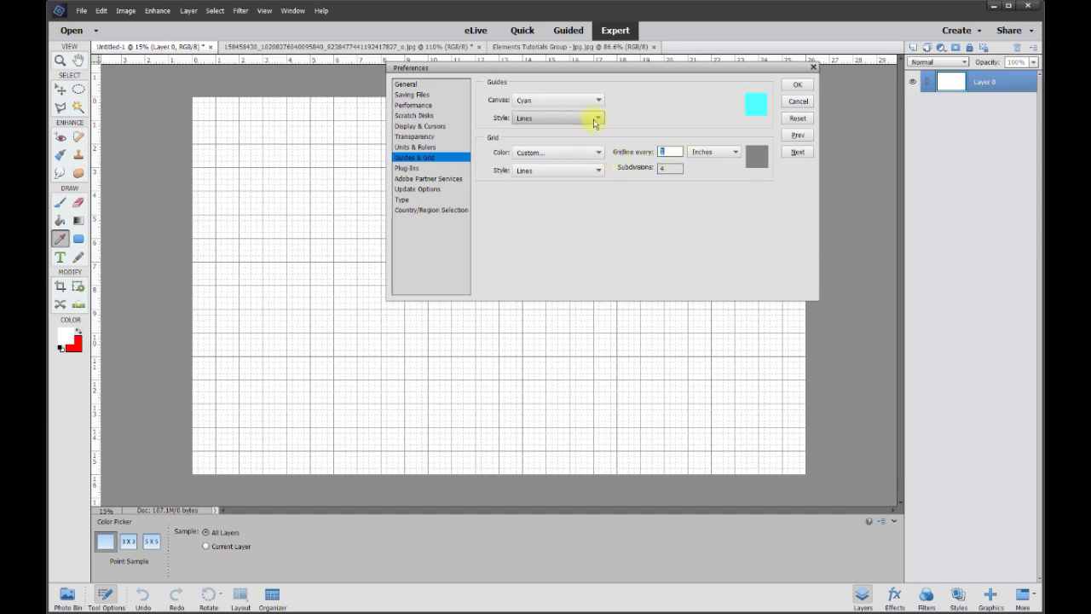
pyautogui.write('3')
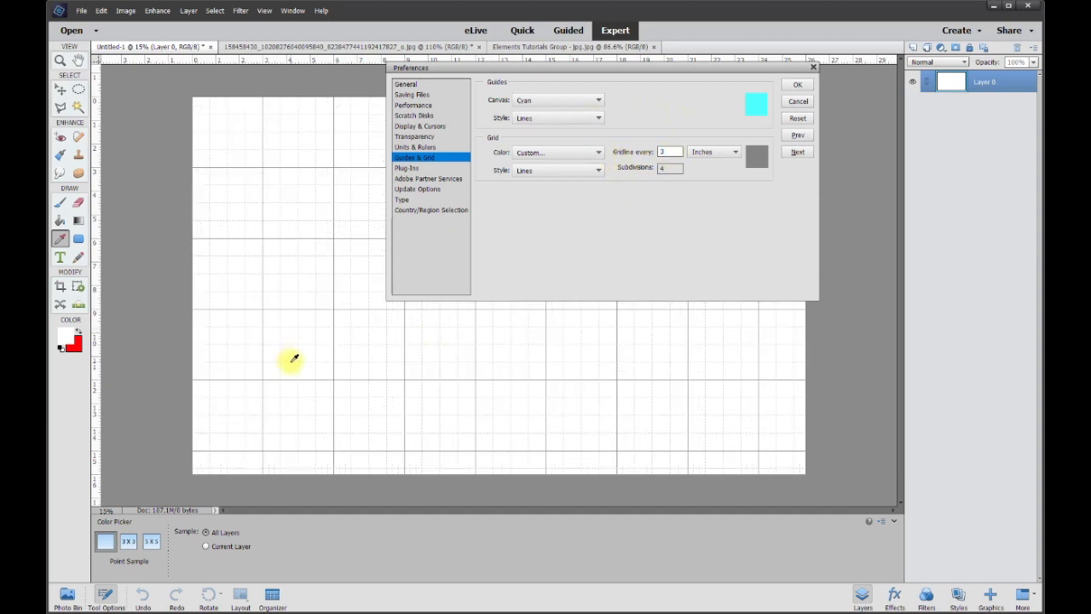
pyautogui.click(799, 85)
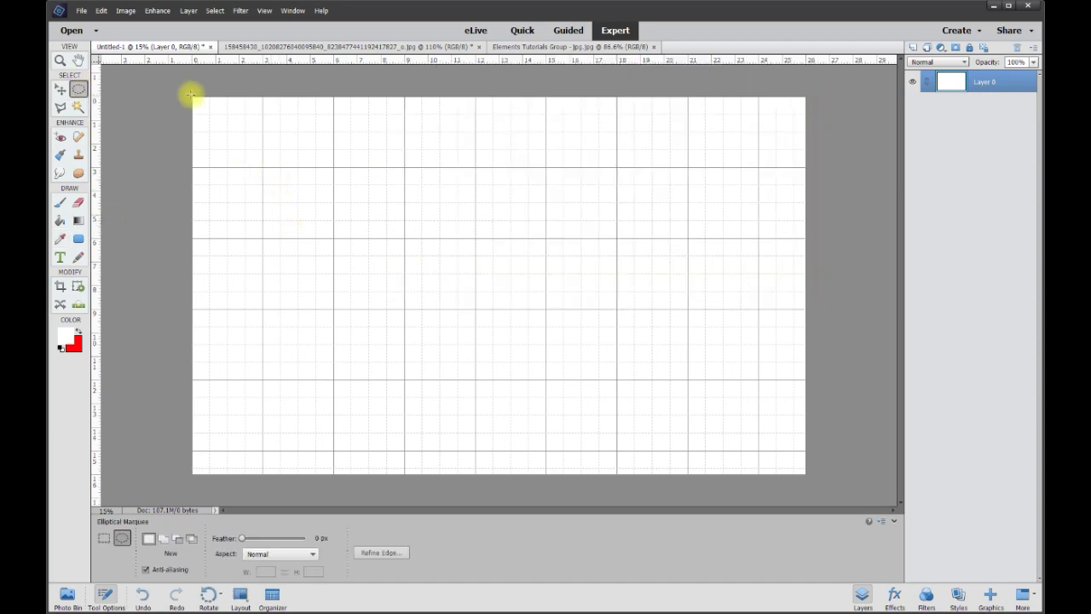
# Step: Make a circular selection 3 inches across, filling the first grid square in the canvas's top-left corner
pyautogui.moveTo(191, 96); pyautogui.dragTo(260, 164)
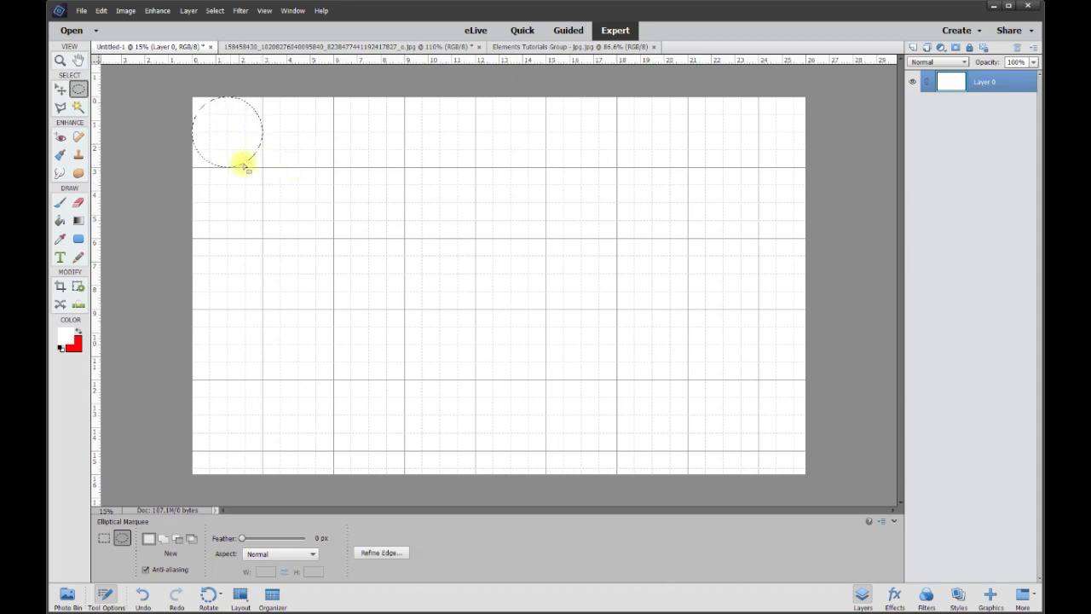
pyautogui.scroll(3, 204, 157)
pyautogui.scroll(-3, 205, 157)
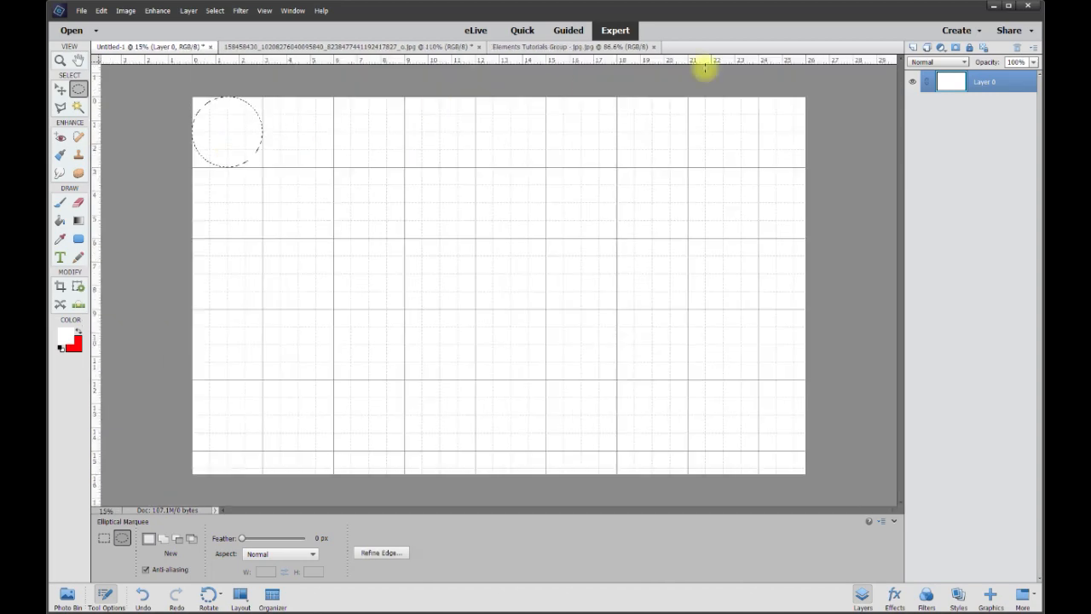
# Step: Add a new layer and fill the circular selection on it with pale blue d5dcf3
pyautogui.click(913, 48)
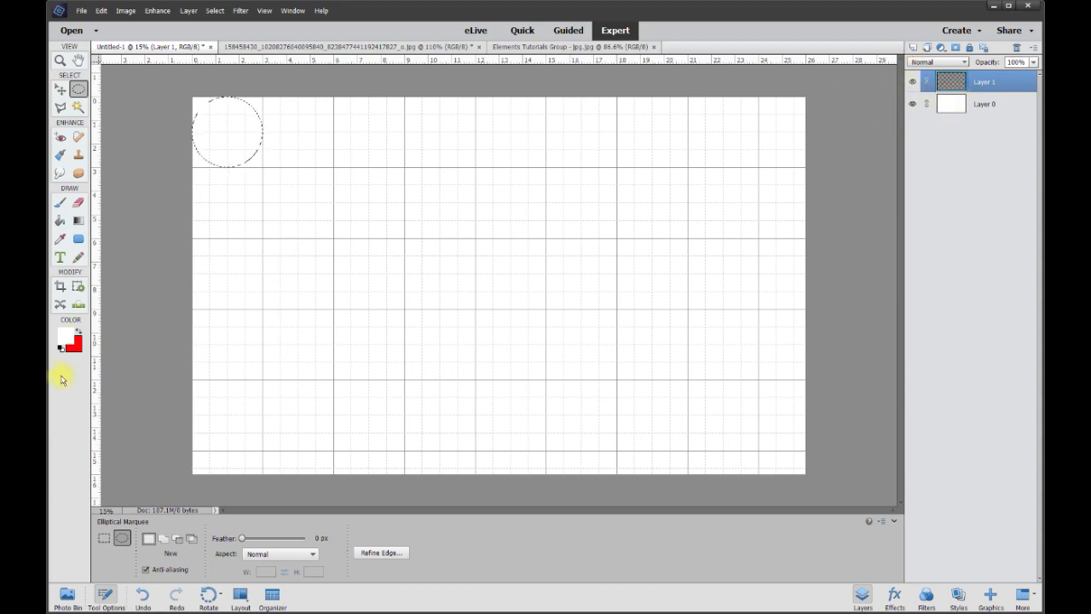
pyautogui.click(62, 341)
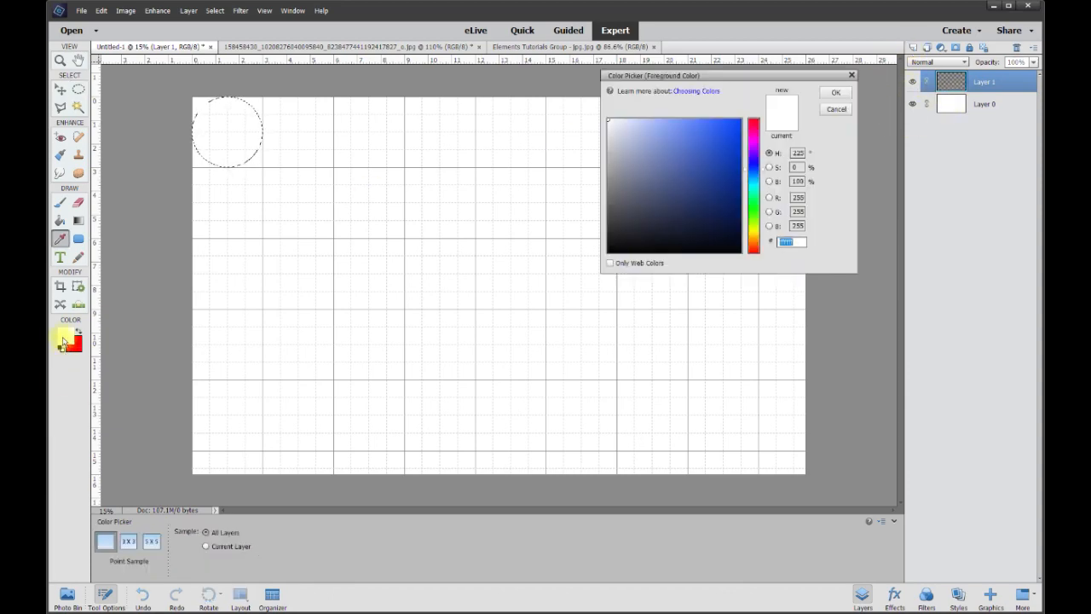
pyautogui.click(623, 125)
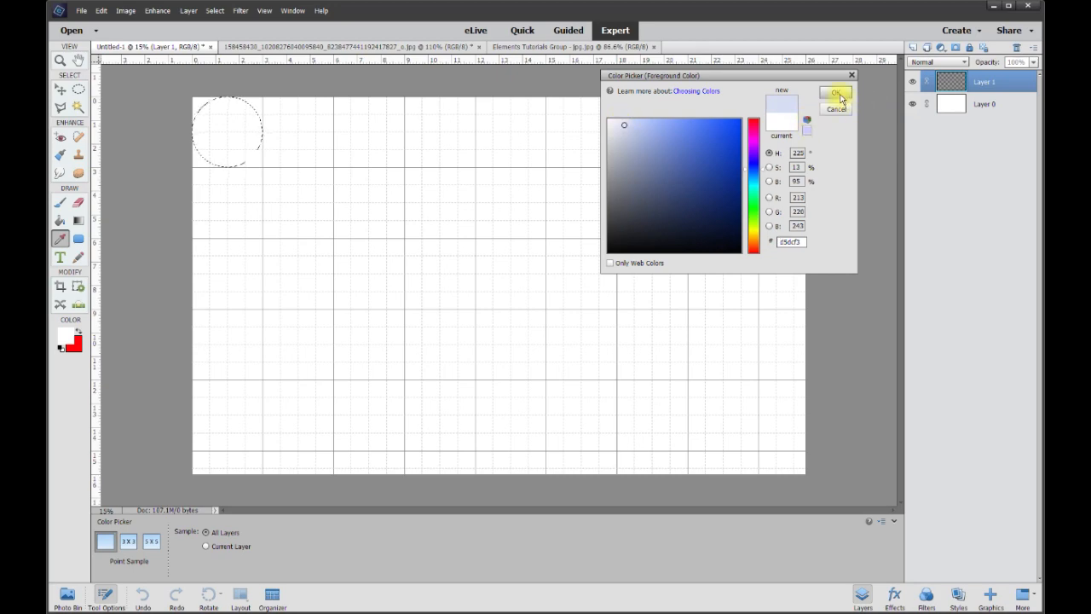
pyautogui.click(836, 94)
pyautogui.click(61, 222)
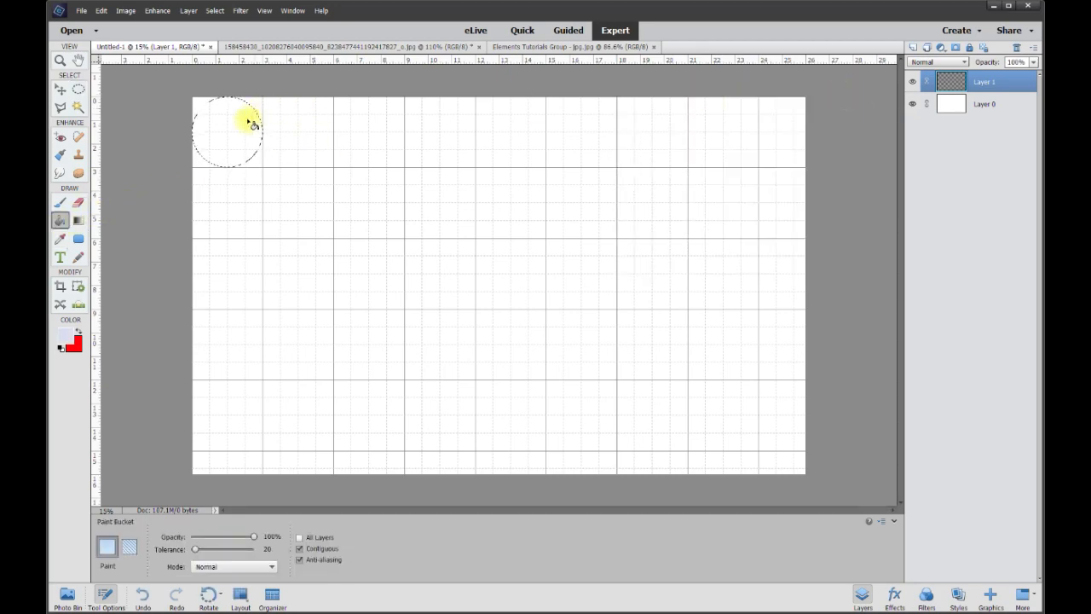
pyautogui.click(236, 135)
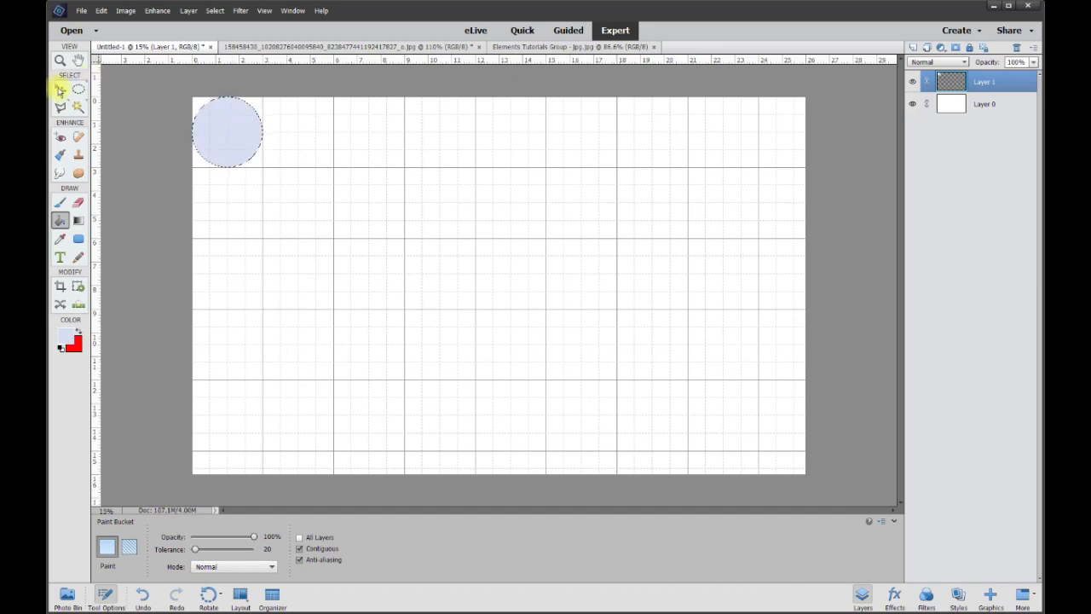
# Step: Deselect the filled circle and move it into the grid square spanning 3 to 6 inches on both rulers
pyautogui.click(61, 89)
pyautogui.moveTo(245, 136); pyautogui.dragTo(394, 247)
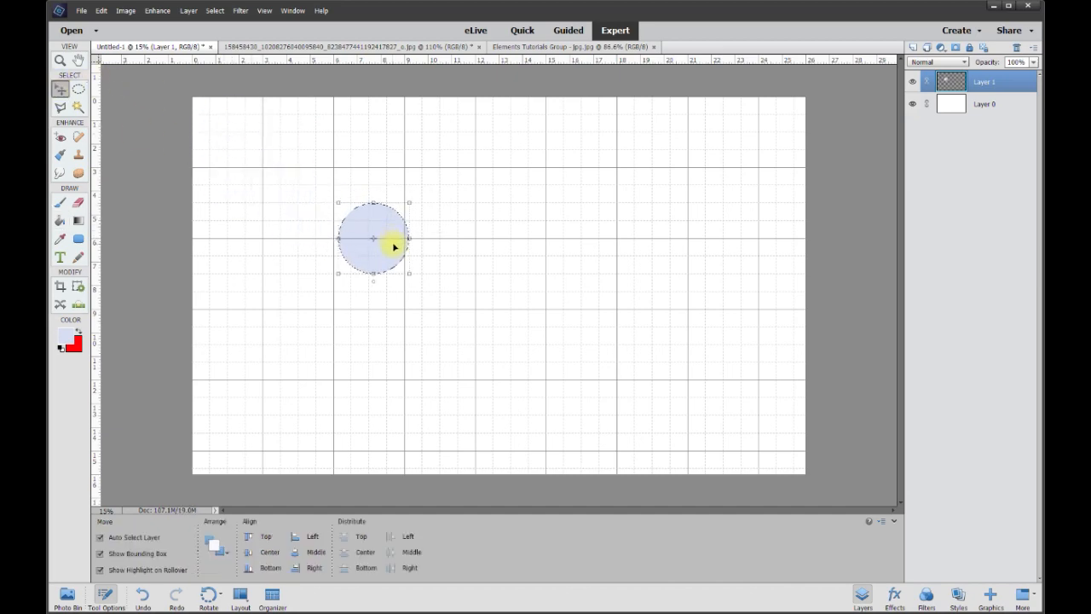
pyautogui.hotkey('ctrl', 'd')
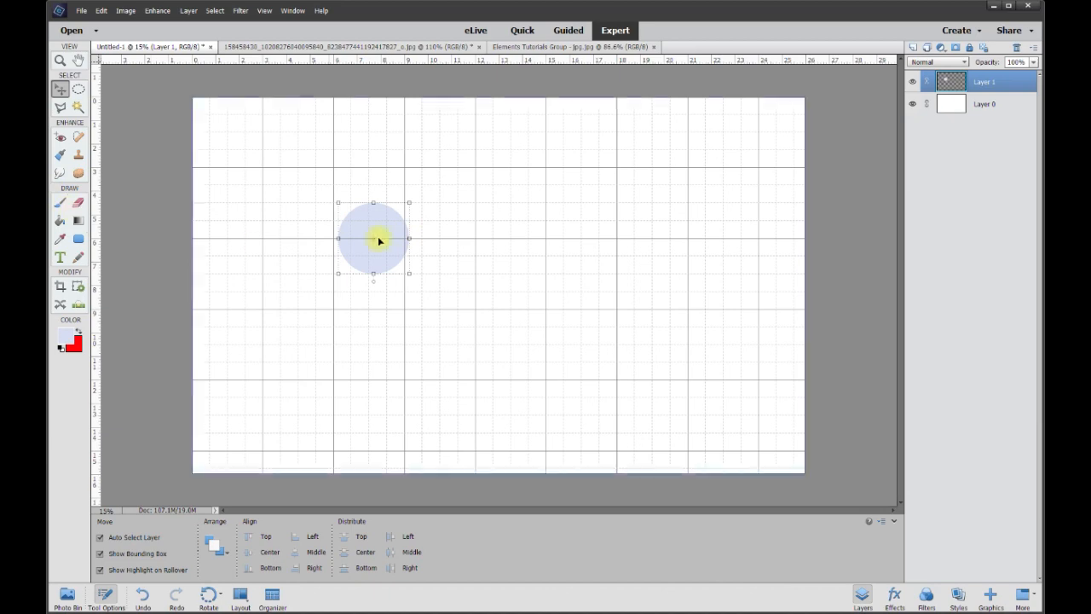
pyautogui.moveTo(383, 226); pyautogui.dragTo(308, 195)
pyautogui.click(351, 47)
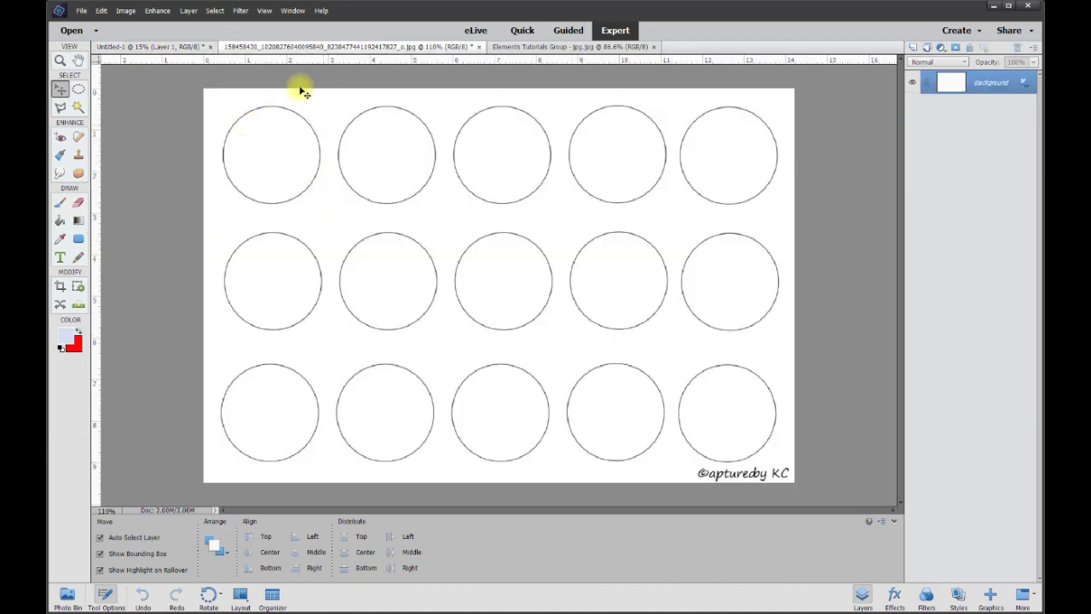
pyautogui.click(165, 47)
pyautogui.moveTo(316, 205)
pyautogui.mouseDown()
pyautogui.moveTo(312, 173)
pyautogui.moveTo(314, 204)
pyautogui.mouseUp()
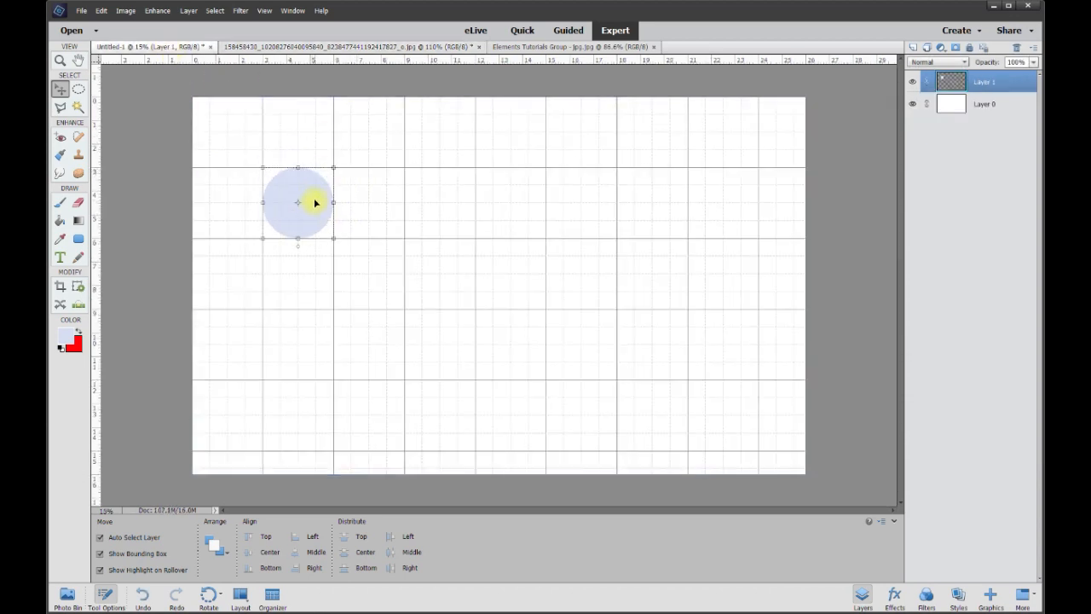
# Step: Add an 11 px black outside stroke to the circle layer through its layer style
pyautogui.scroll(3, 315, 202)
pyautogui.rightClick(297, 196)
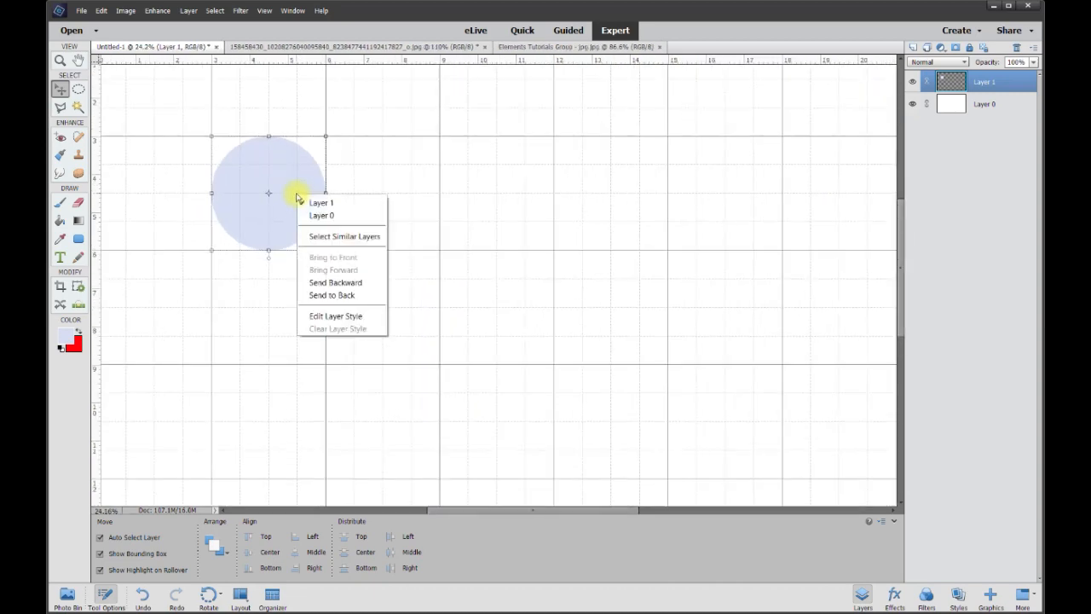
pyautogui.click(337, 320)
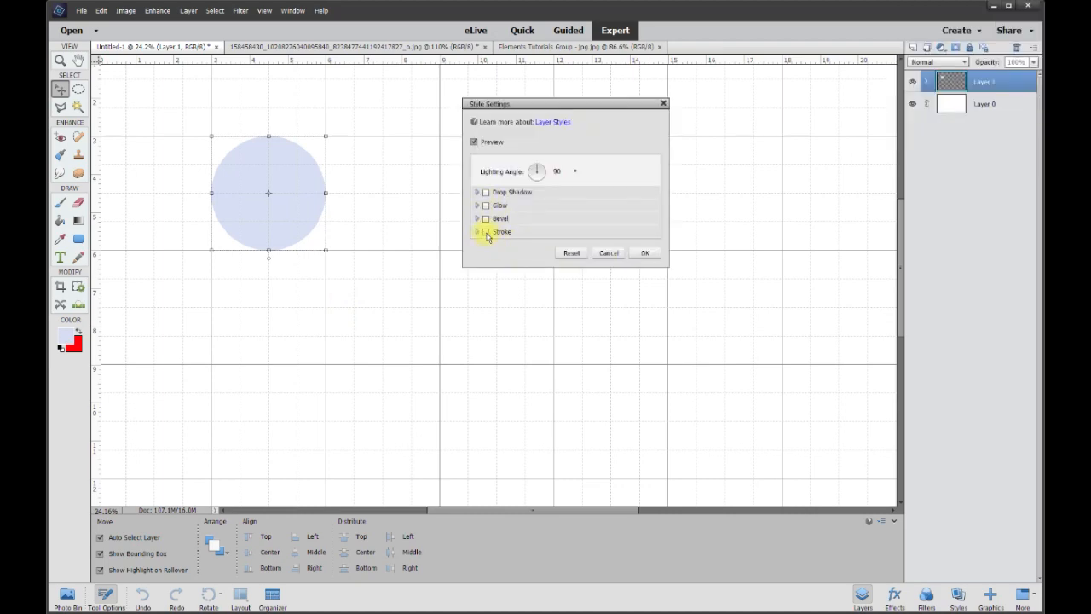
pyautogui.click(486, 232)
pyautogui.click(535, 264)
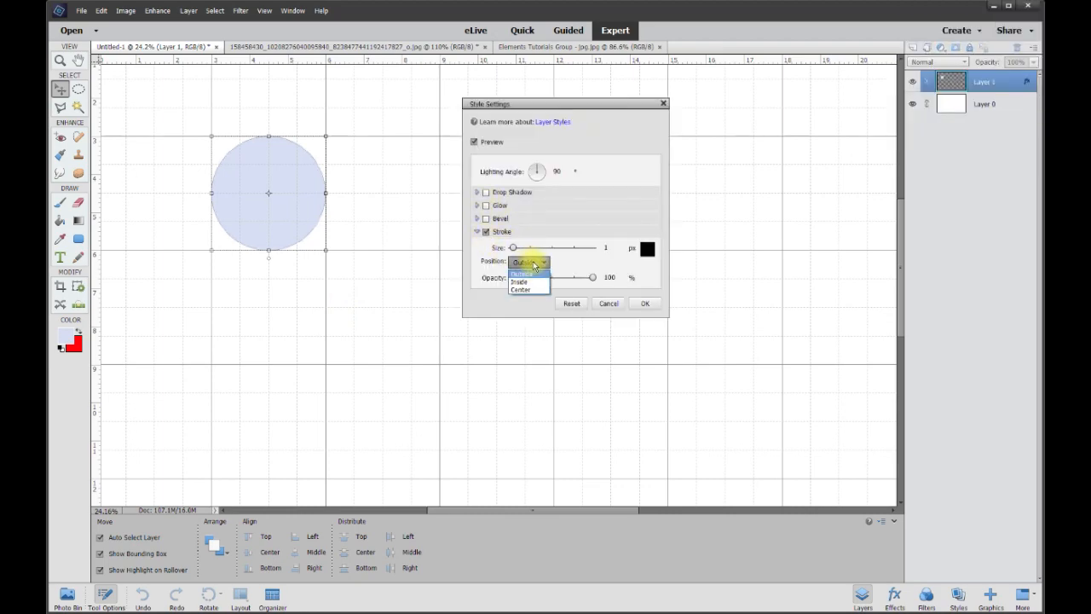
pyautogui.click(526, 272)
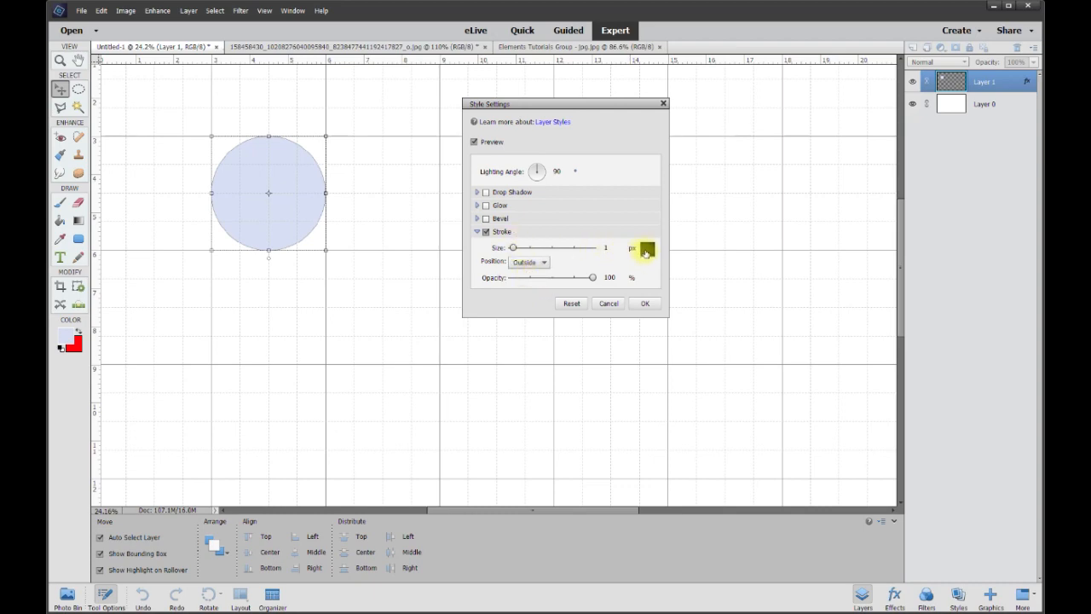
pyautogui.moveTo(514, 252)
pyautogui.mouseDown()
pyautogui.moveTo(570, 251)
pyautogui.moveTo(517, 248)
pyautogui.mouseUp()
pyautogui.click(610, 247)
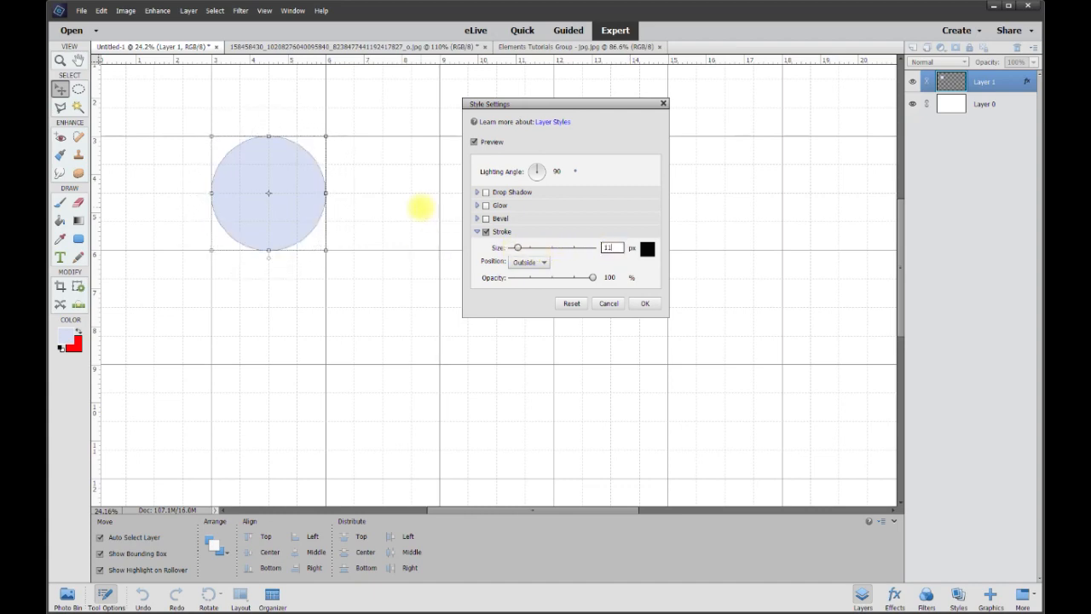
pyautogui.click(644, 305)
# Step: Set the foreground color to white and fill the outlined circle with it using the Paint Bucket
pyautogui.click(68, 340)
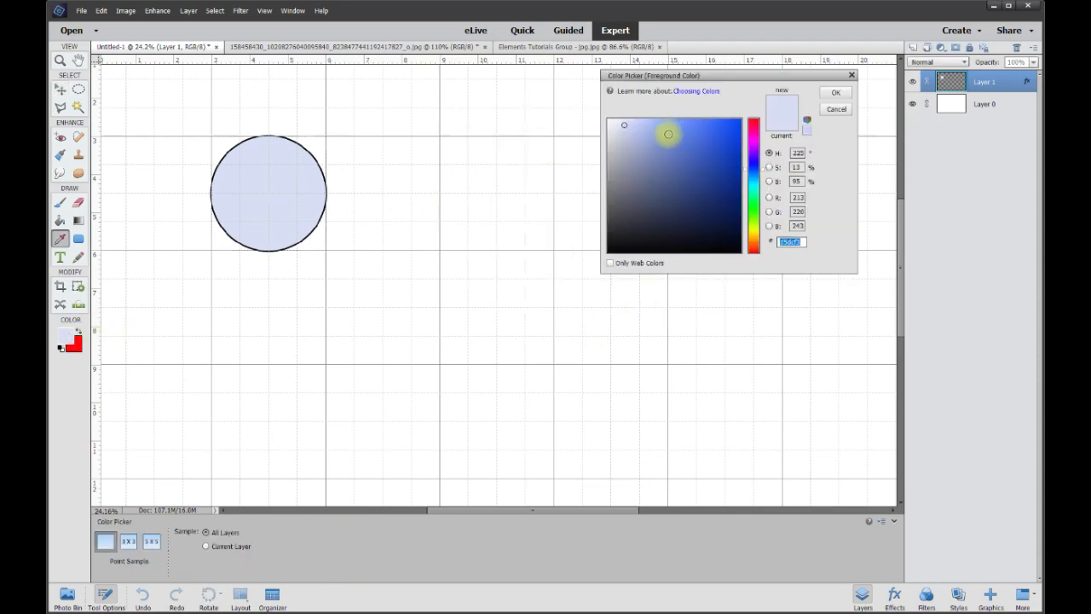
pyautogui.moveTo(663, 129); pyautogui.dragTo(589, 97)
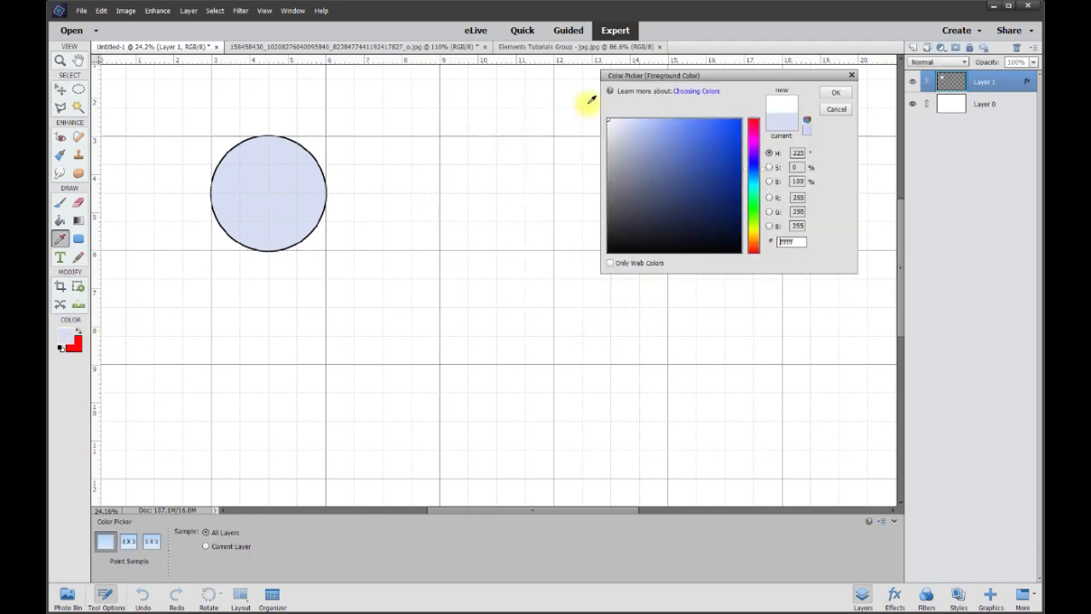
pyautogui.click(835, 94)
pyautogui.press('v')
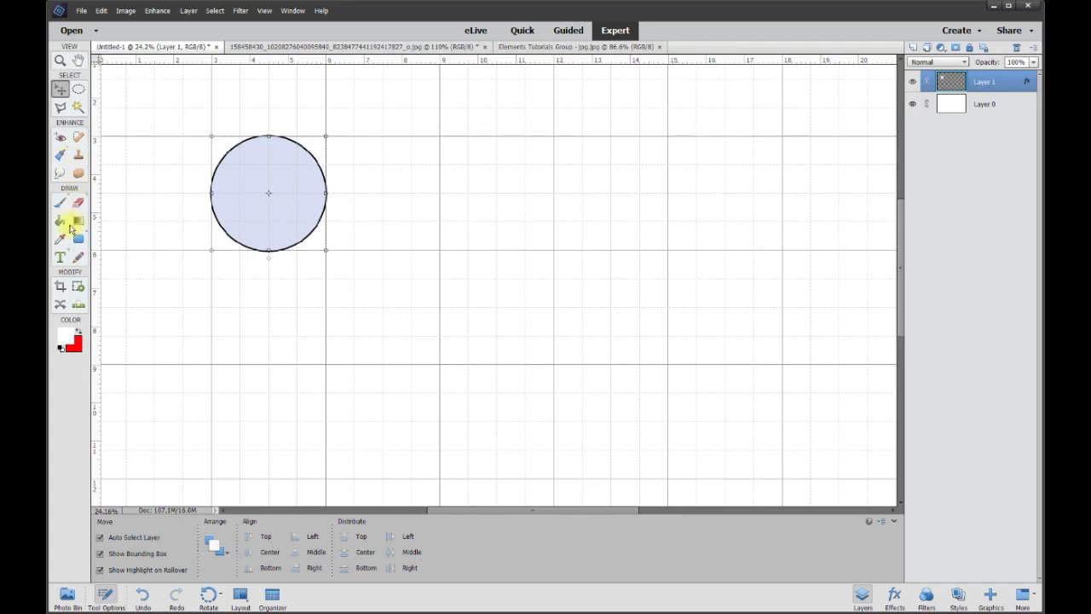
pyautogui.click(61, 221)
pyautogui.click(248, 201)
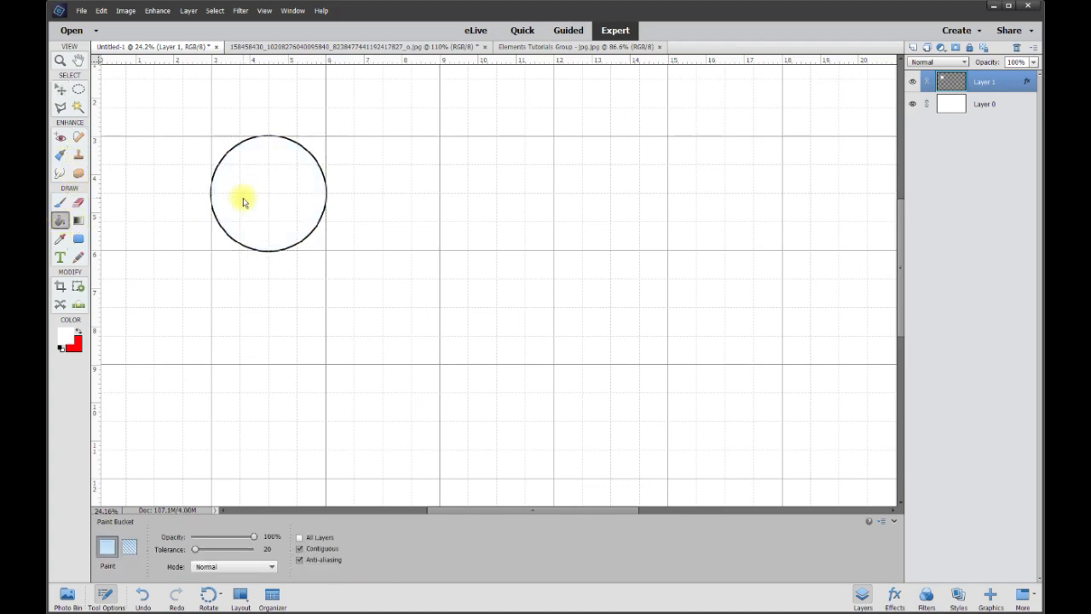
# Step: Move the outlined circle toward the page's upper-left corner so it spans about 0.75 to 3.75 inches on both rulers
pyautogui.click(61, 91)
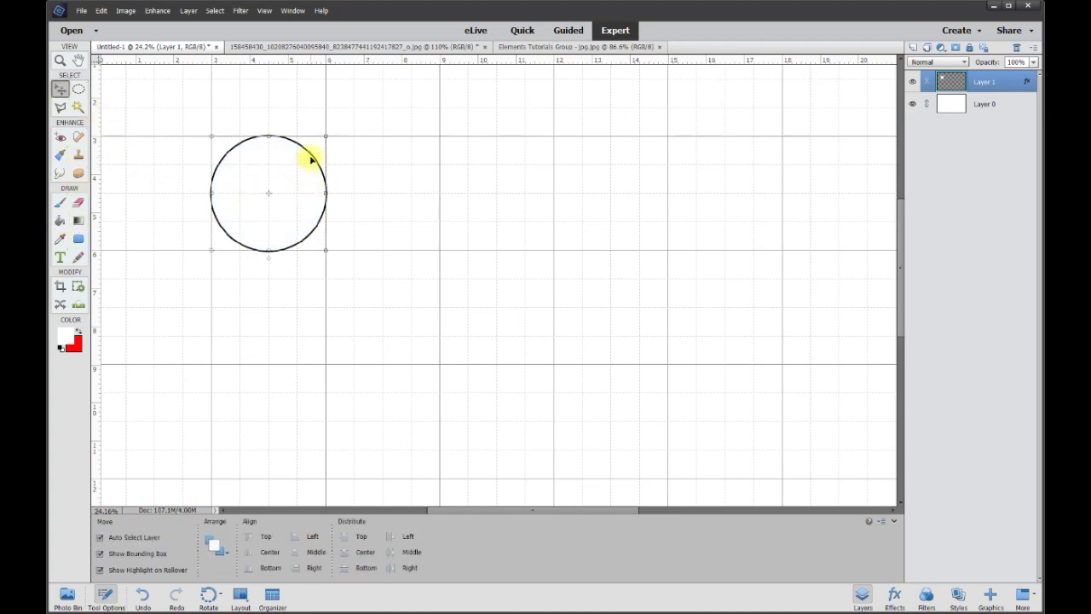
pyautogui.moveTo(313, 159); pyautogui.dragTo(383, 199)
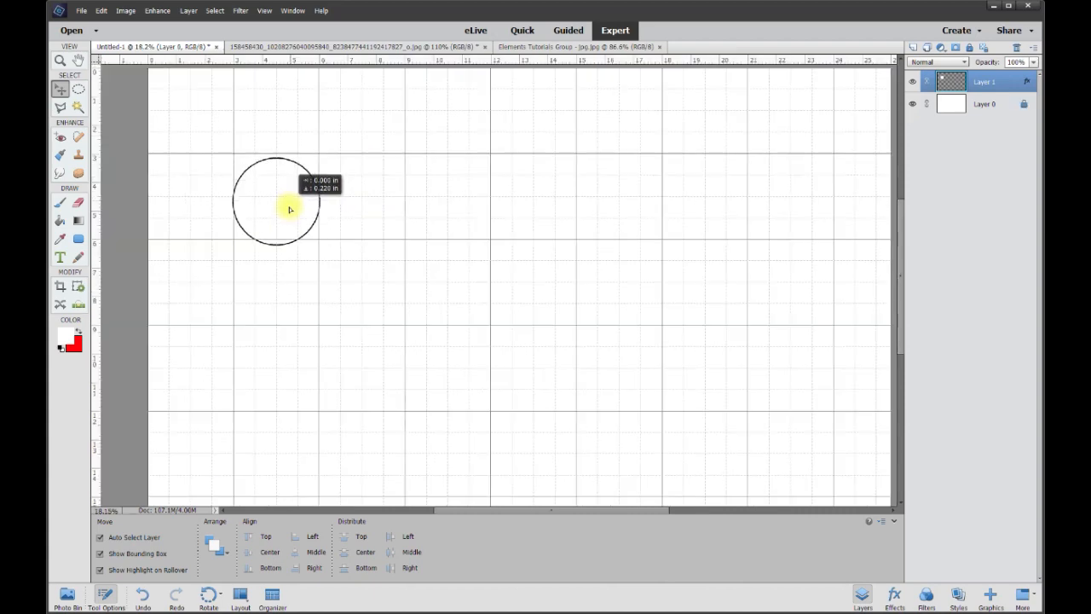
pyautogui.moveTo(289, 209); pyautogui.dragTo(222, 128)
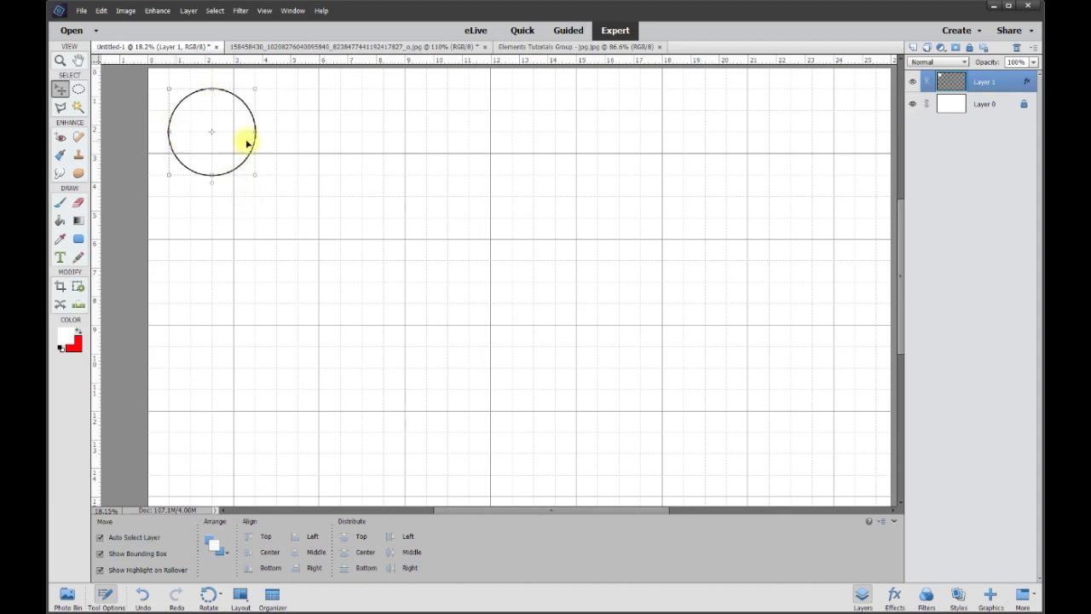
# Step: Copy the outlined circle four times along the same row, spacing the five circles about 3.75 inches apart center to center
pyautogui.moveTo(242, 144); pyautogui.dragTo(347, 146)
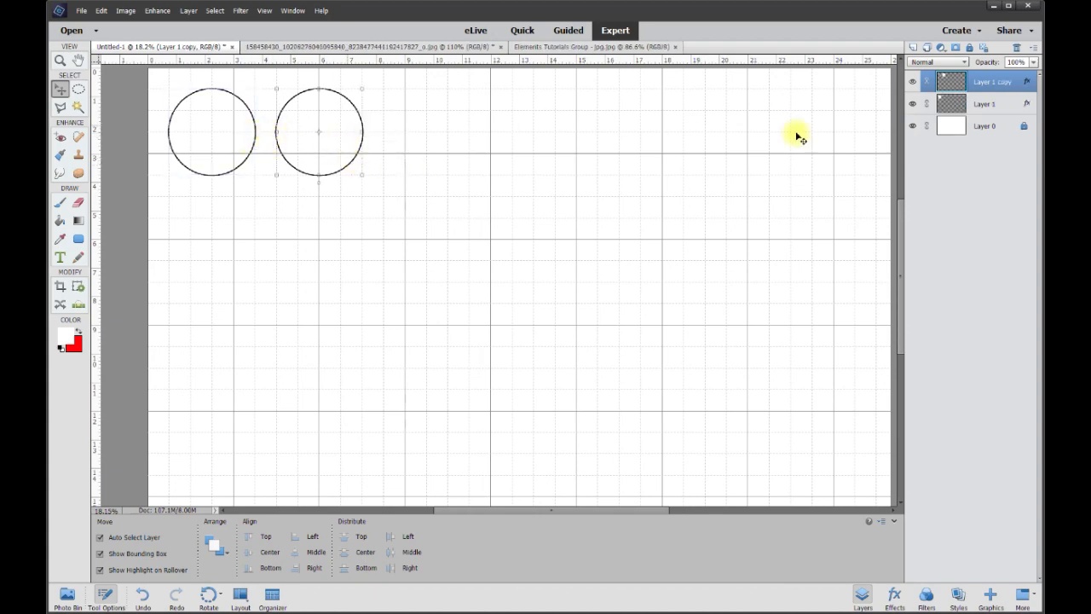
pyautogui.rightClick(986, 85)
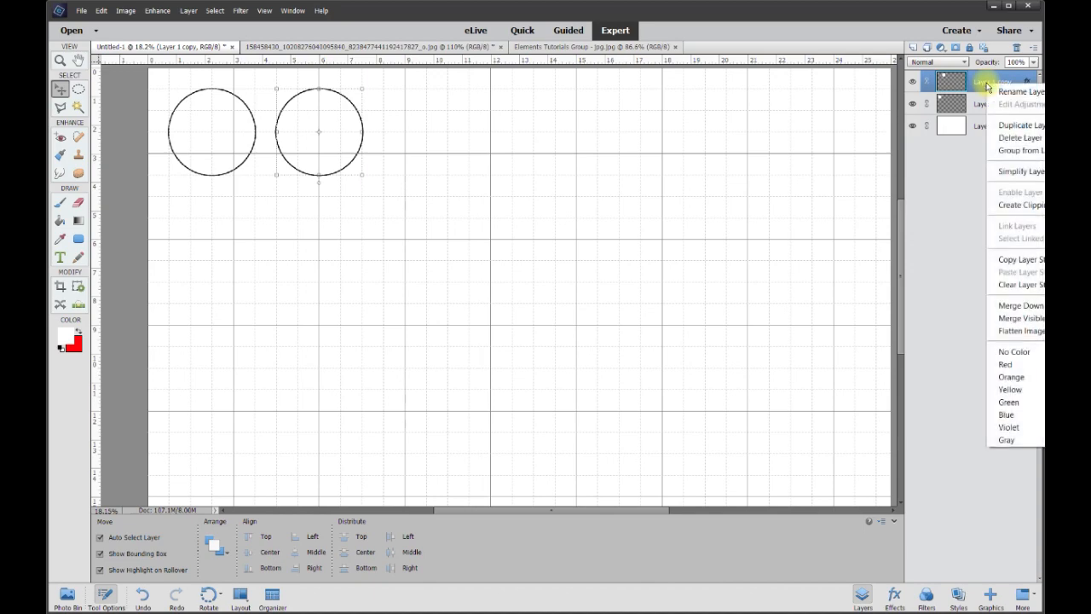
pyautogui.click(1015, 125)
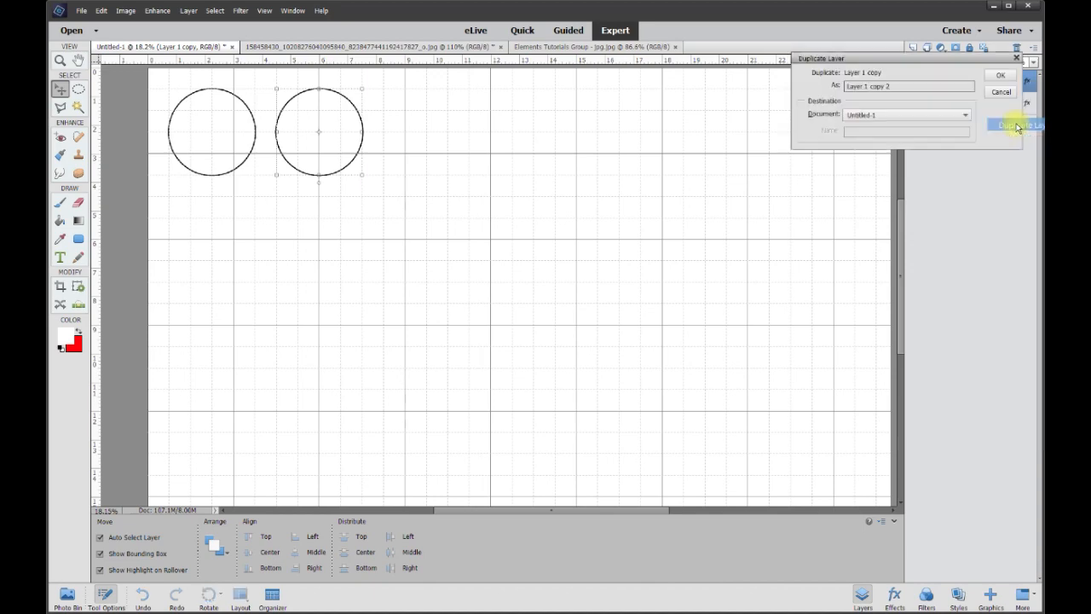
pyautogui.click(1003, 79)
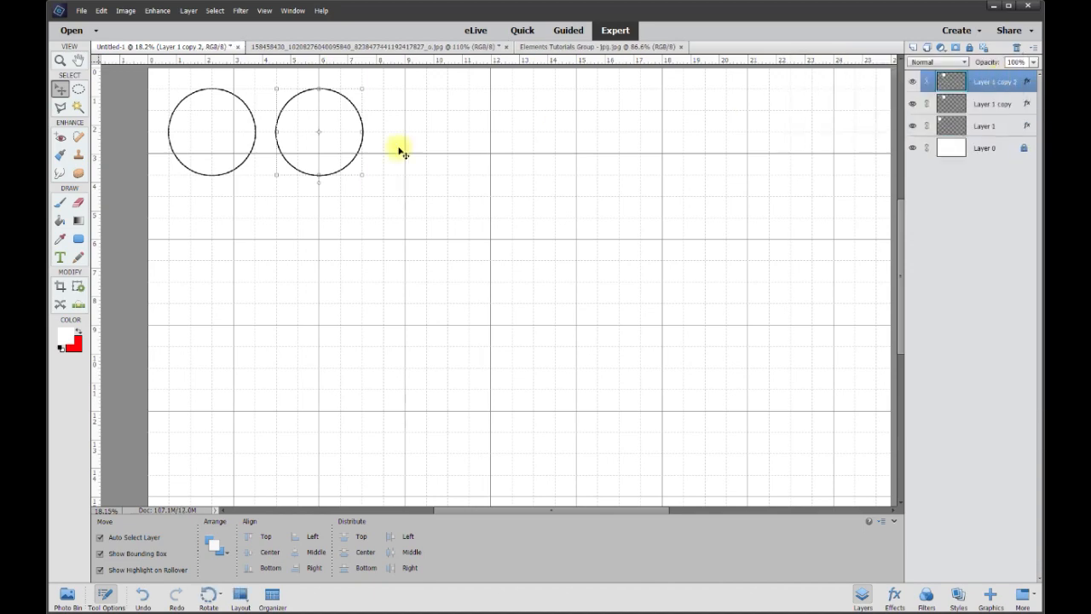
pyautogui.moveTo(351, 146); pyautogui.dragTo(457, 150)
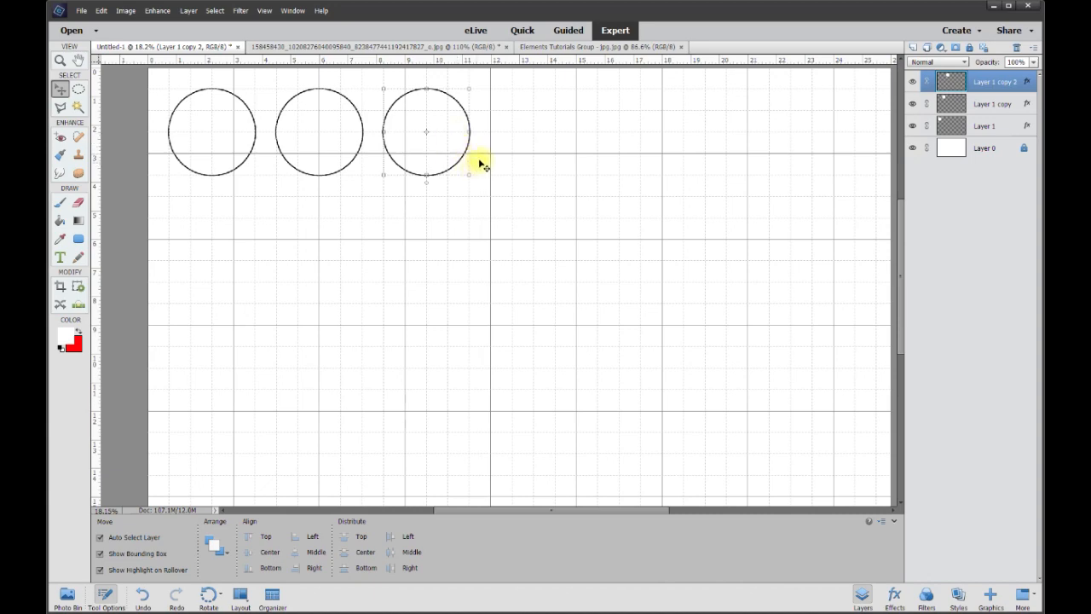
pyautogui.moveTo(467, 147); pyautogui.dragTo(506, 297)
pyautogui.hotkey('ctrl', 'z')
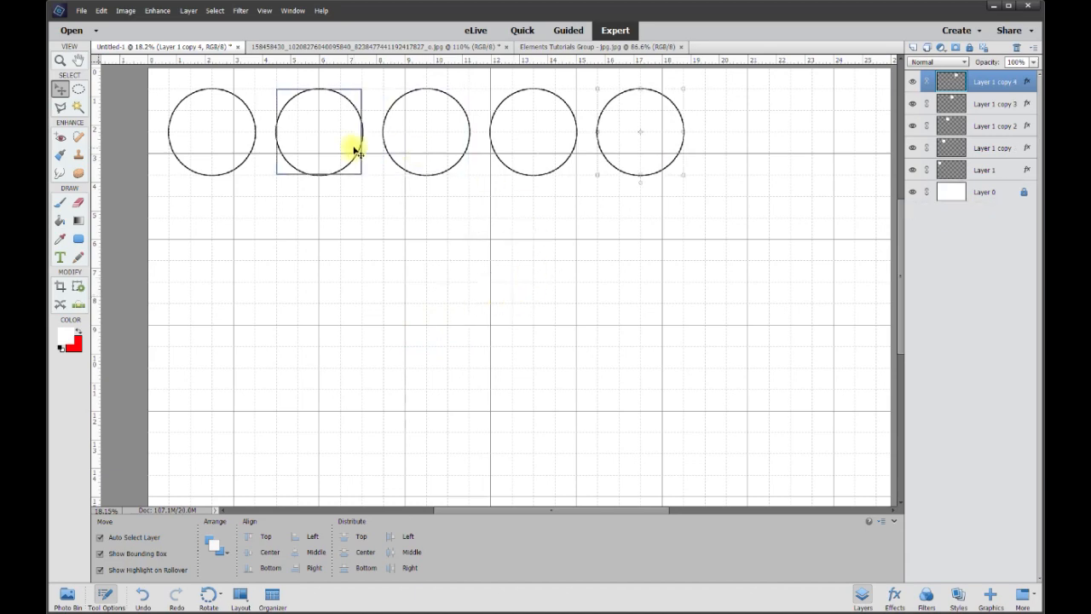
# Step: Select all five circles in the row and merge their layers into one
pyautogui.click(707, 208)
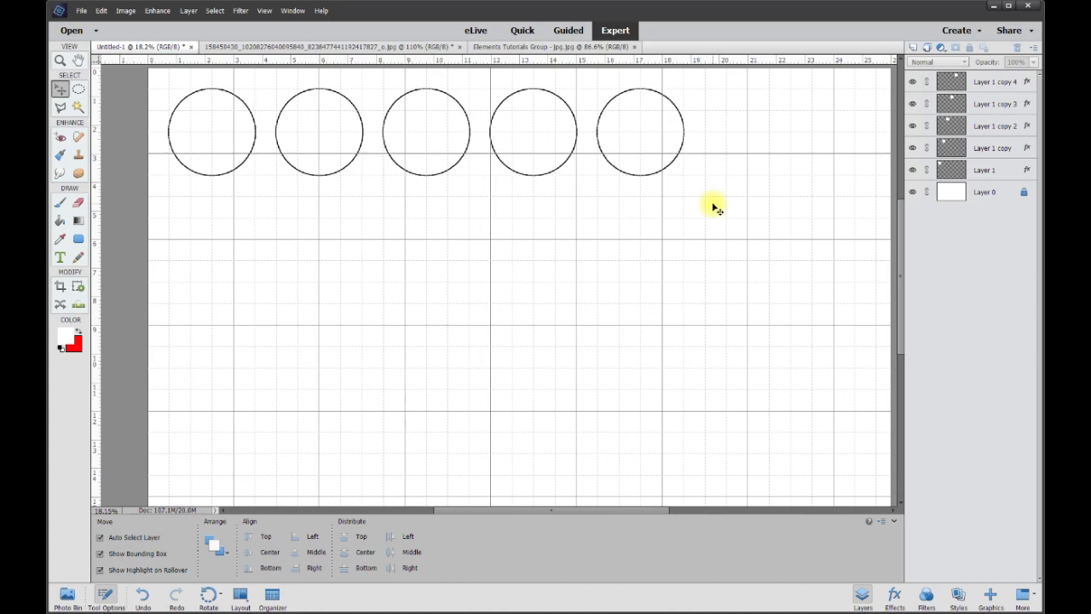
pyautogui.moveTo(723, 220); pyautogui.dragTo(153, 78)
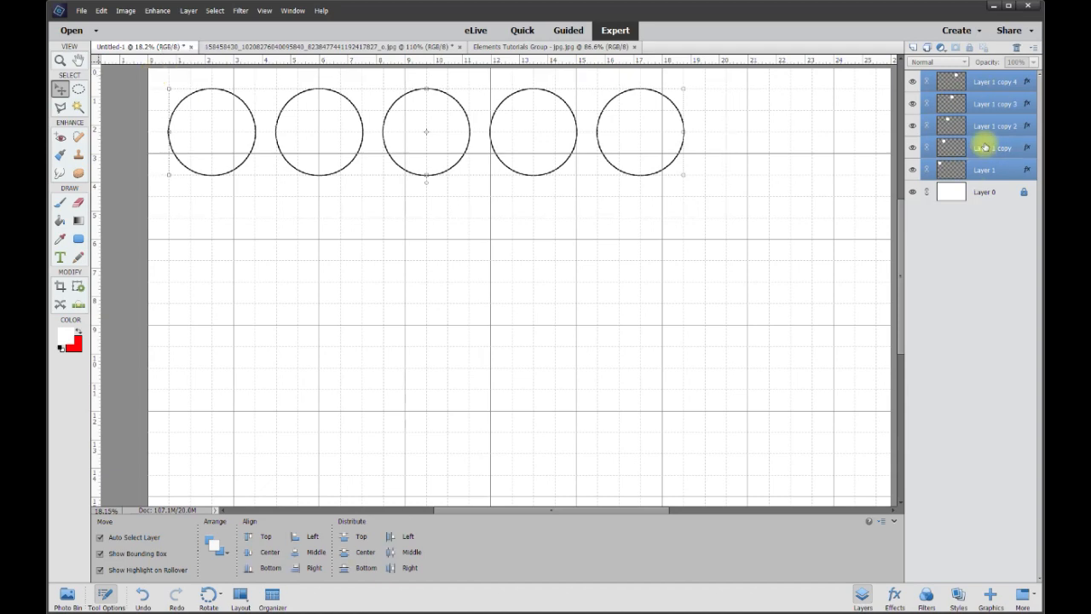
pyautogui.rightClick(986, 131)
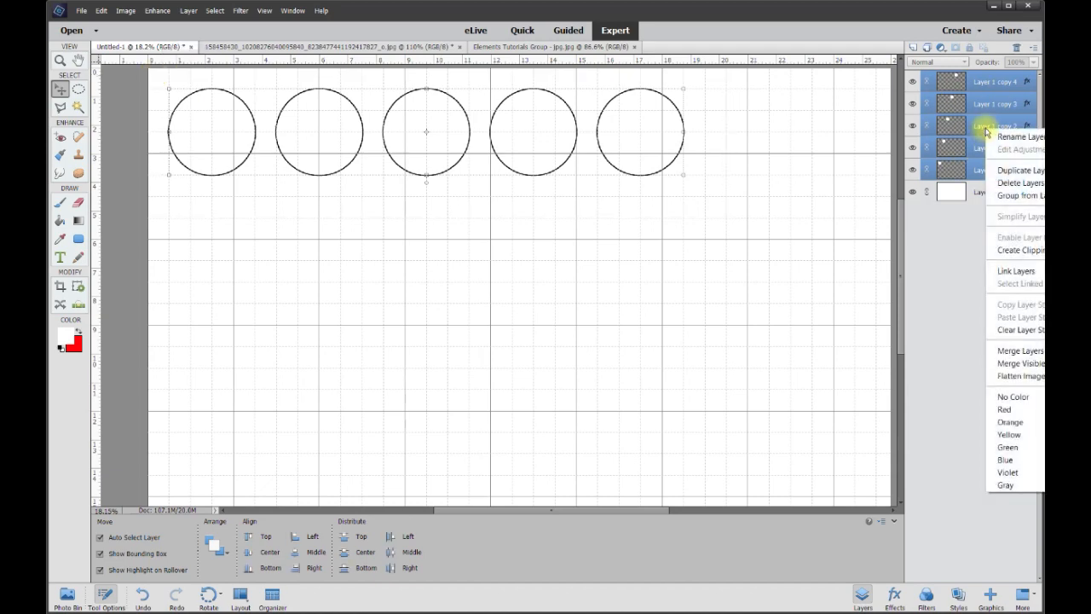
pyautogui.click(1025, 354)
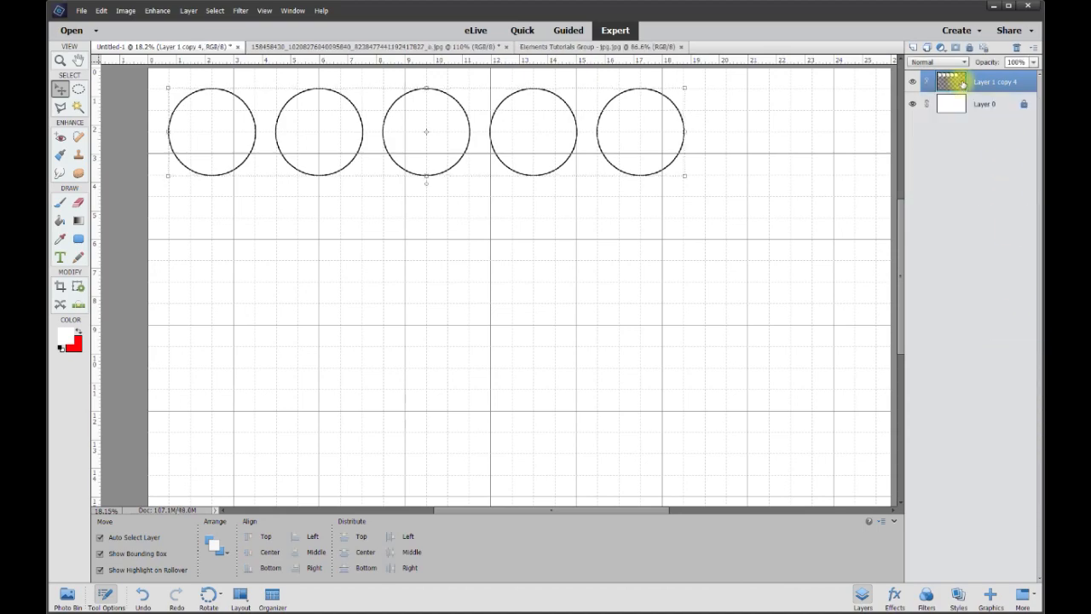
# Step: Move the merged row to the 3-inch grid lines and copy it twice below, spacing the rows about 3.75 inches apart
pyautogui.moveTo(608, 165); pyautogui.dragTo(679, 224)
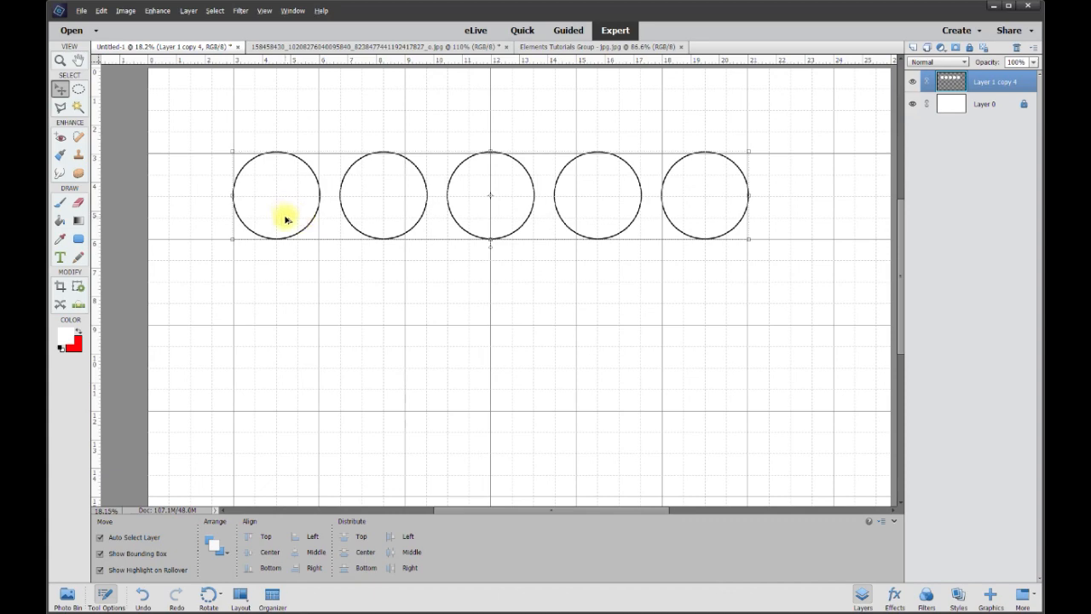
pyautogui.moveTo(283, 219); pyautogui.dragTo(286, 315)
pyautogui.moveTo(285, 316); pyautogui.dragTo(288, 419)
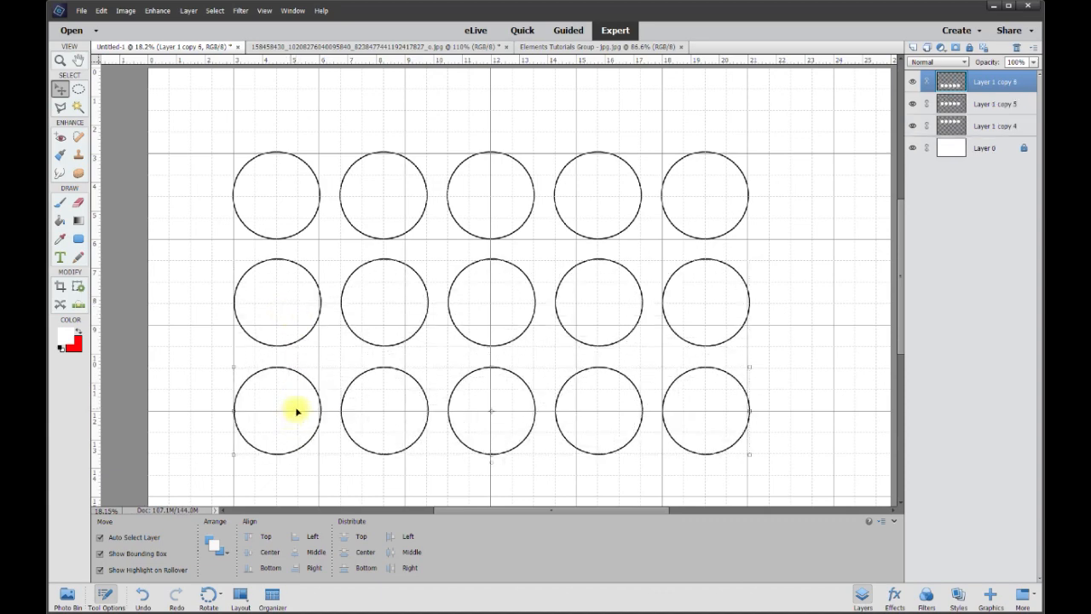
# Step: Crop the page around the three rows of circles to about 19.5 by 12 inches, leaving an even margin
pyautogui.click(61, 291)
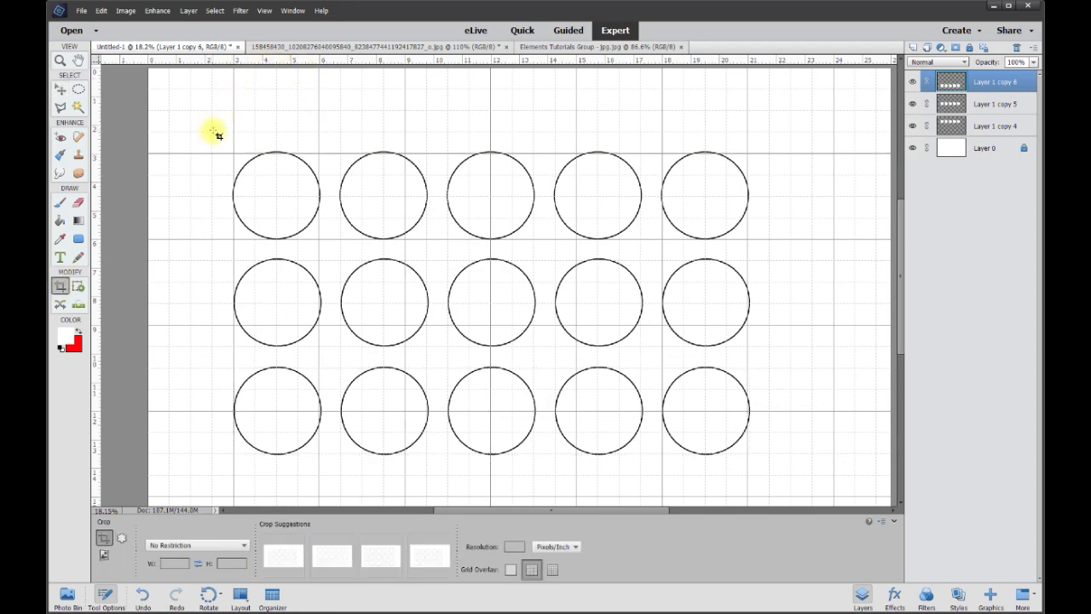
pyautogui.moveTo(214, 133)
pyautogui.mouseDown()
pyautogui.moveTo(312, 170)
pyautogui.moveTo(585, 366)
pyautogui.moveTo(767, 475)
pyautogui.mouseUp()
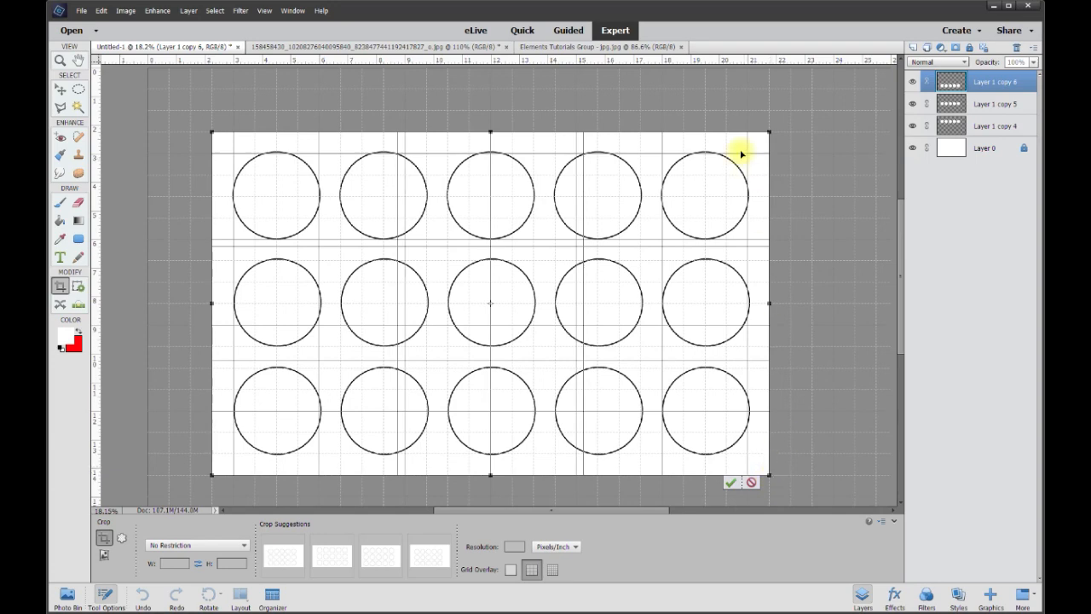
pyautogui.click(728, 485)
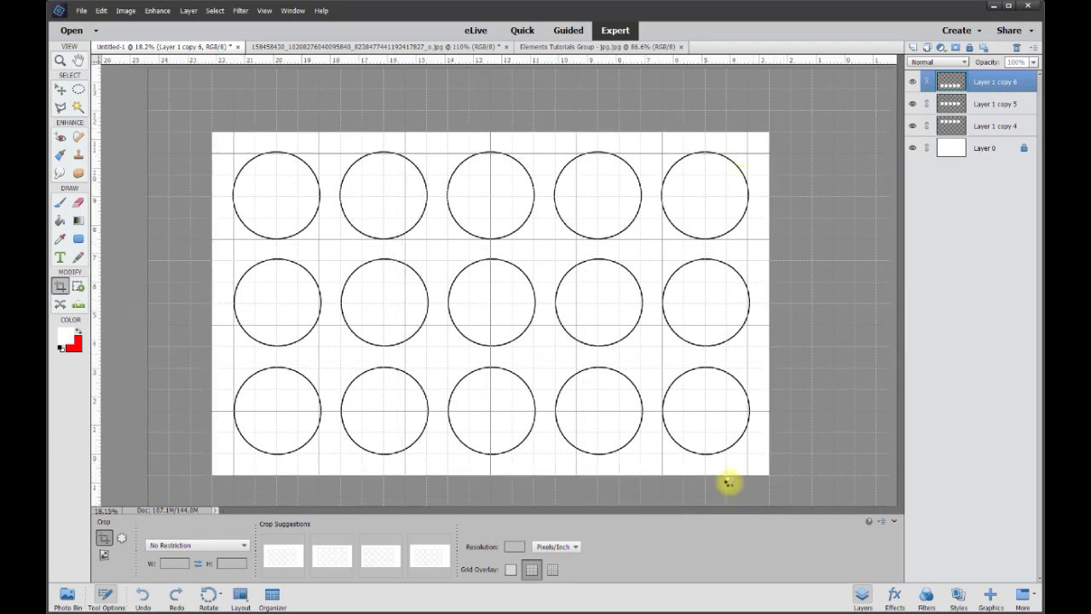
# Step: Hide the grid and deselect the bottom row of circles
pyautogui.click(264, 10)
pyautogui.click(276, 141)
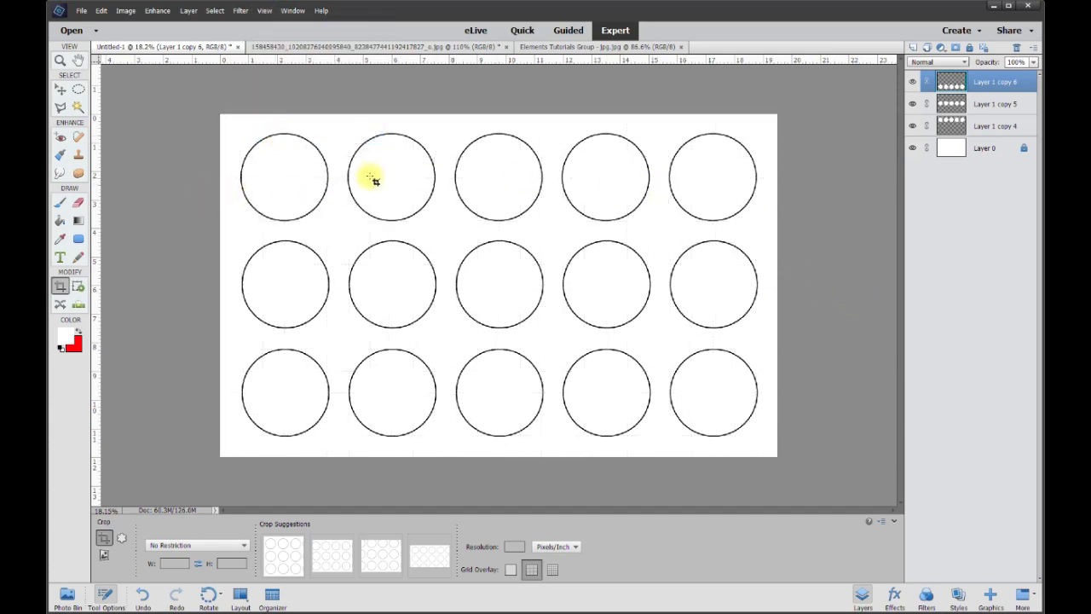
pyautogui.click(61, 91)
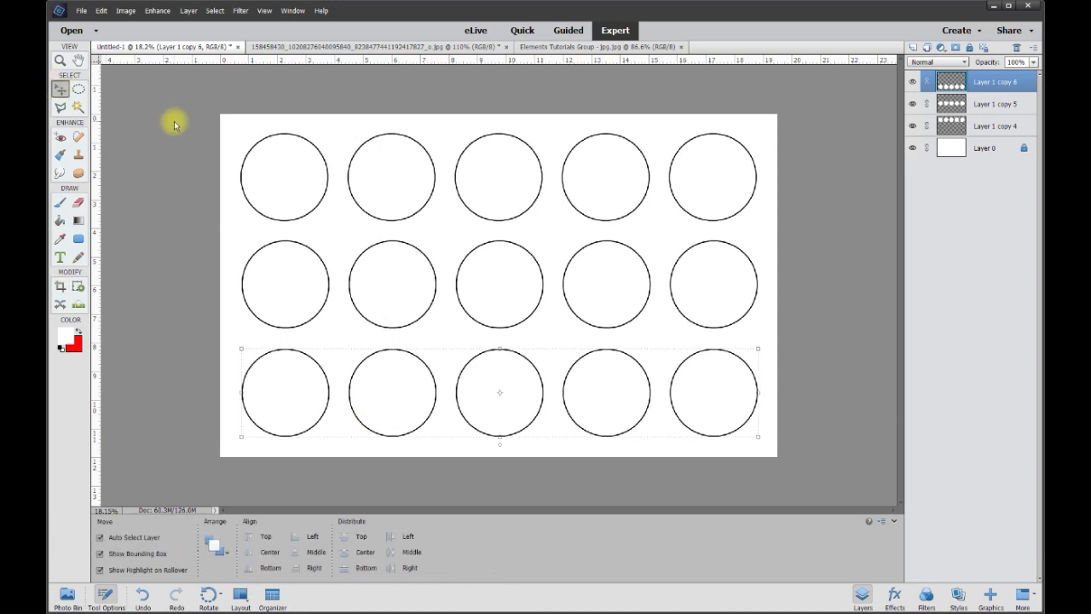
pyautogui.click(172, 125)
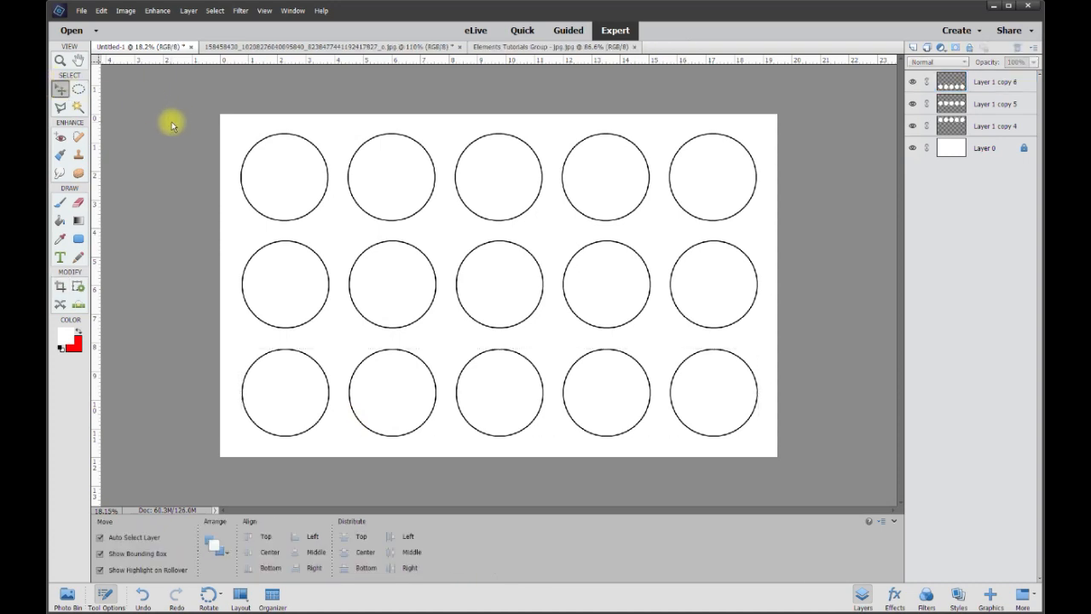